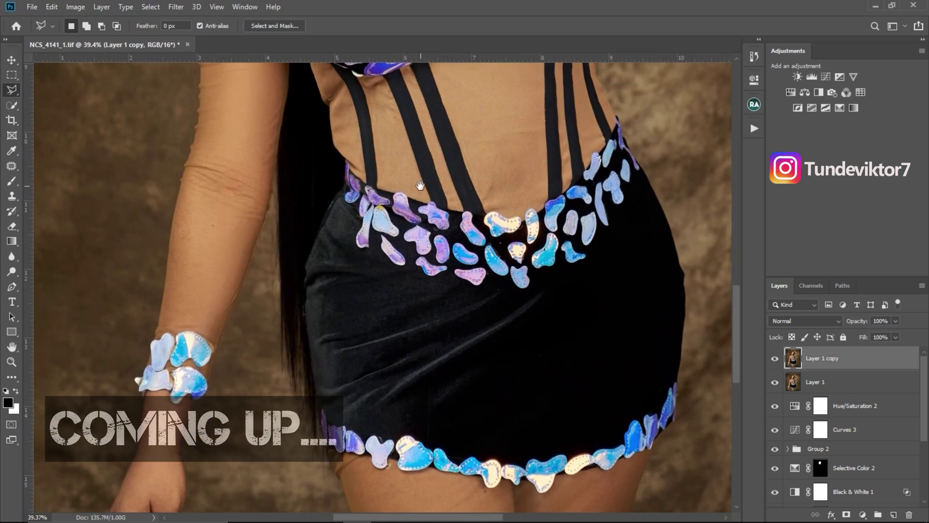
{"action": "left_click_drag", "start_coordinate": [420, 186], "coordinate": [398, 334]}
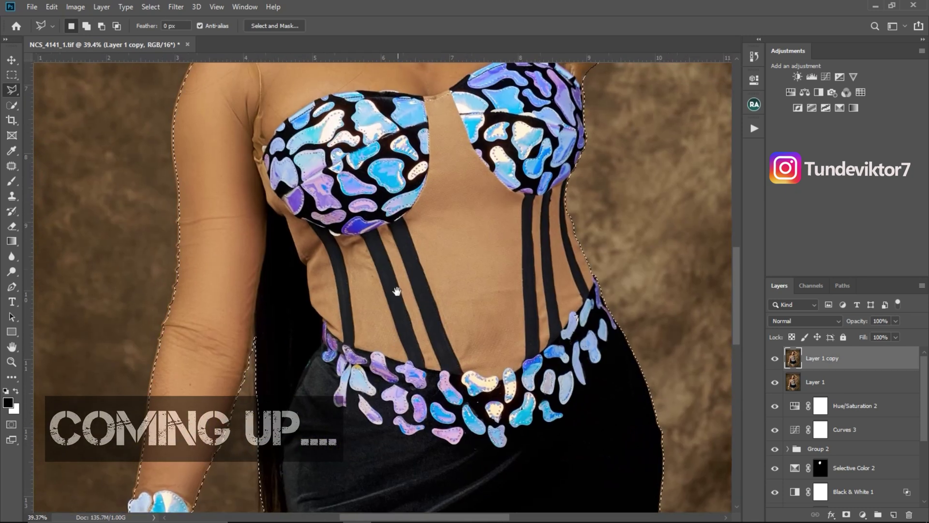
{"action": "left_click_drag", "start_coordinate": [398, 198], "coordinate": [385, 366]}
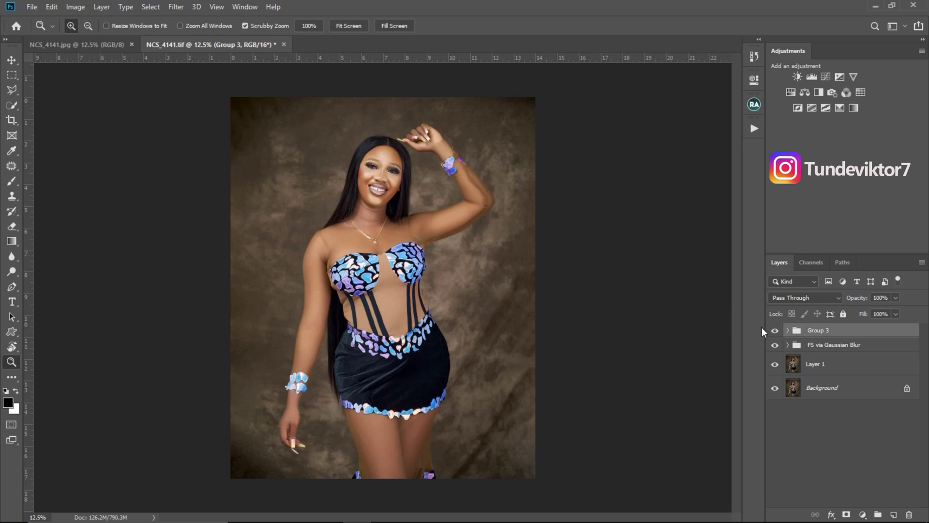
- Toggle the visibility of Group 3 and the FS via Gaussian Blur group to compare the portrait before and after retouching
{"action": "left_click", "coordinate": [774, 332]}
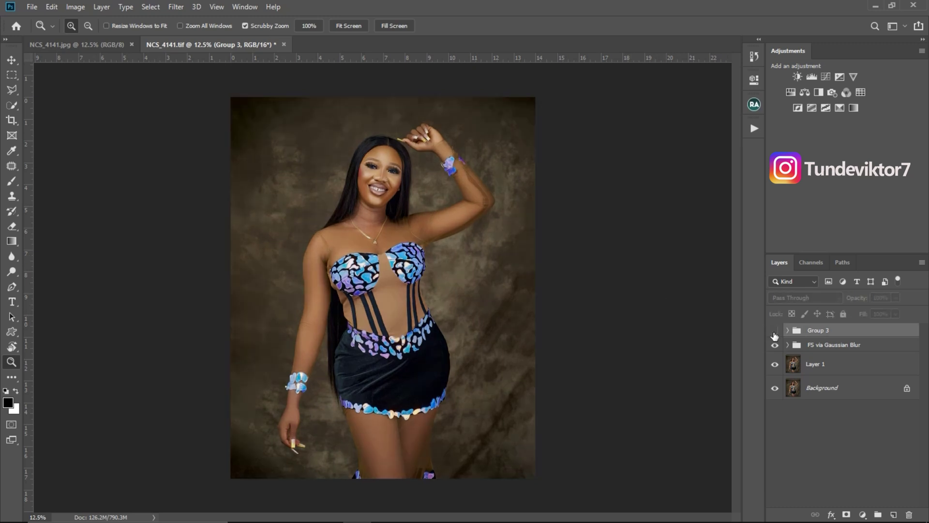
{"action": "left_click", "coordinate": [774, 345]}
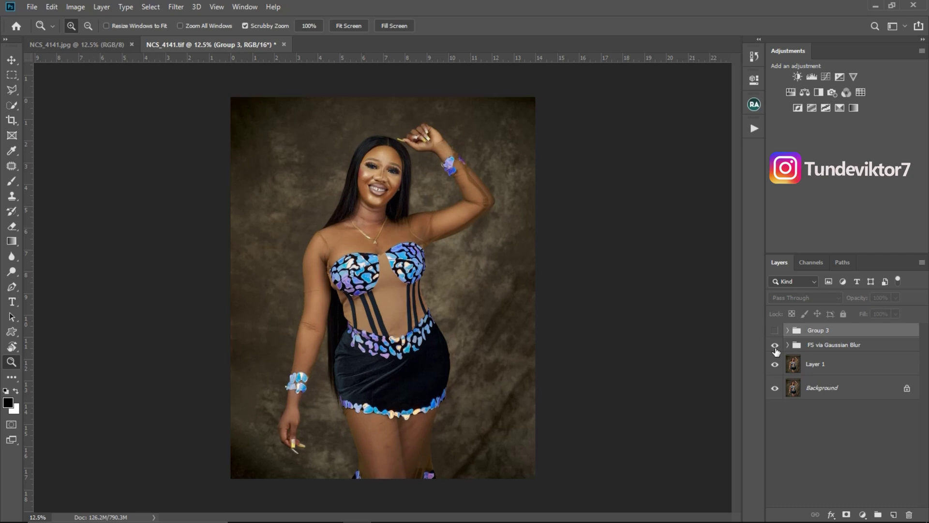
{"action": "left_click", "coordinate": [775, 331]}
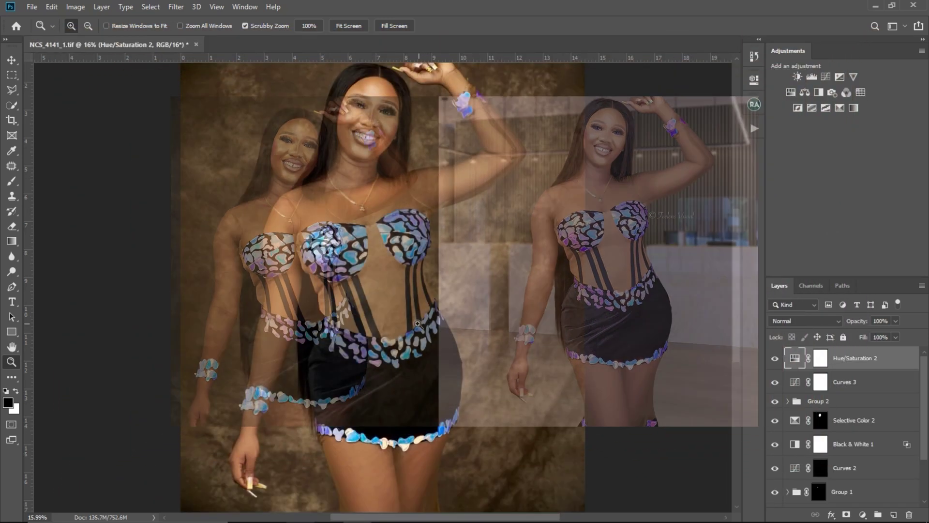
- Examine the whole portrait and close-ups of the face, bodice, waist and skirt to judge the body shape
{"action": "scroll", "coordinate": [390, 322], "scroll_direction": "down", "scroll_amount": 3}
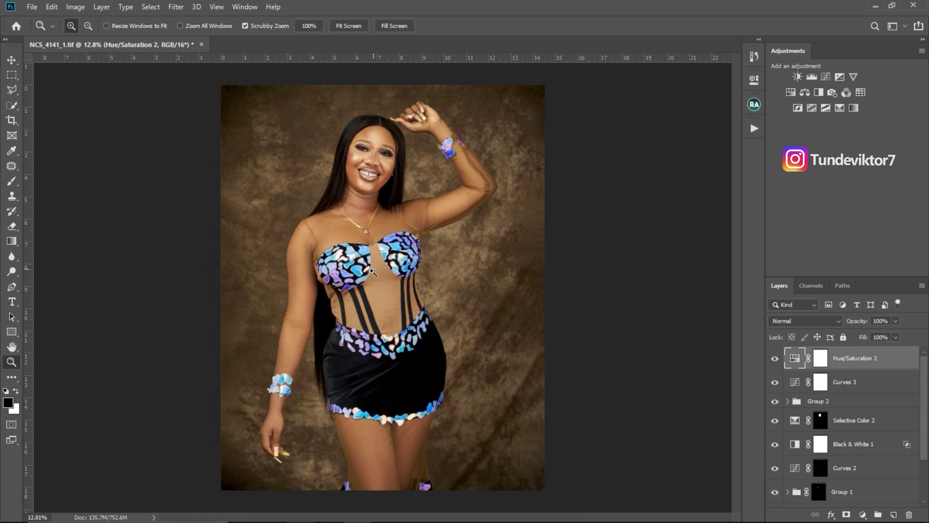
{"action": "scroll", "coordinate": [386, 366], "scroll_direction": "up", "scroll_amount": 2}
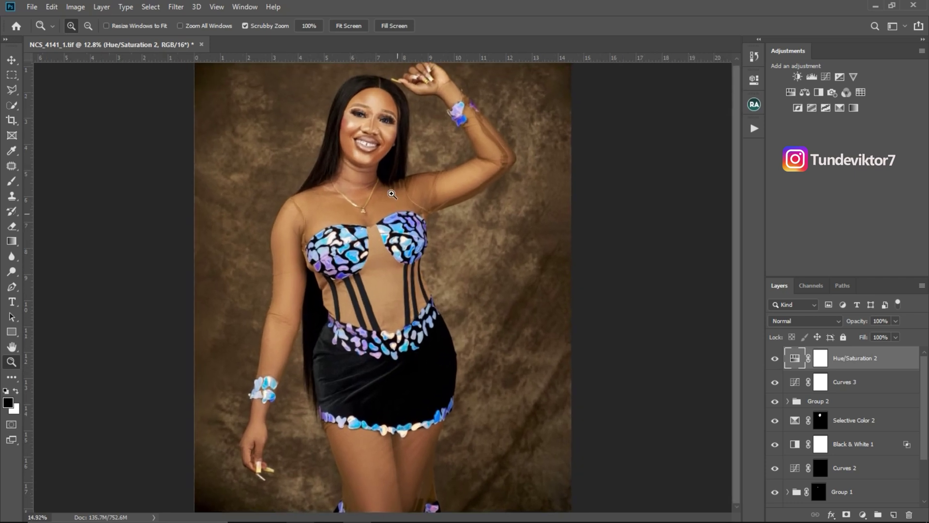
{"action": "left_click_drag", "start_coordinate": [412, 156], "coordinate": [457, 179]}
{"action": "left_click_drag", "start_coordinate": [383, 158], "coordinate": [372, 264]}
{"action": "left_click_drag", "start_coordinate": [489, 203], "coordinate": [405, 267]}
{"action": "left_click_drag", "start_coordinate": [406, 358], "coordinate": [474, 261]}
{"action": "left_click_drag", "start_coordinate": [401, 338], "coordinate": [412, 214]}
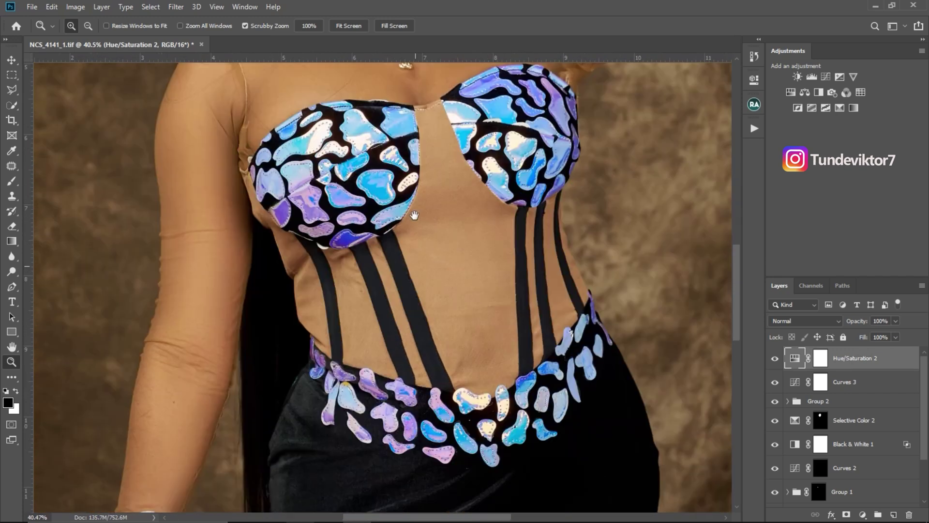
{"action": "left_click_drag", "start_coordinate": [438, 373], "coordinate": [391, 295]}
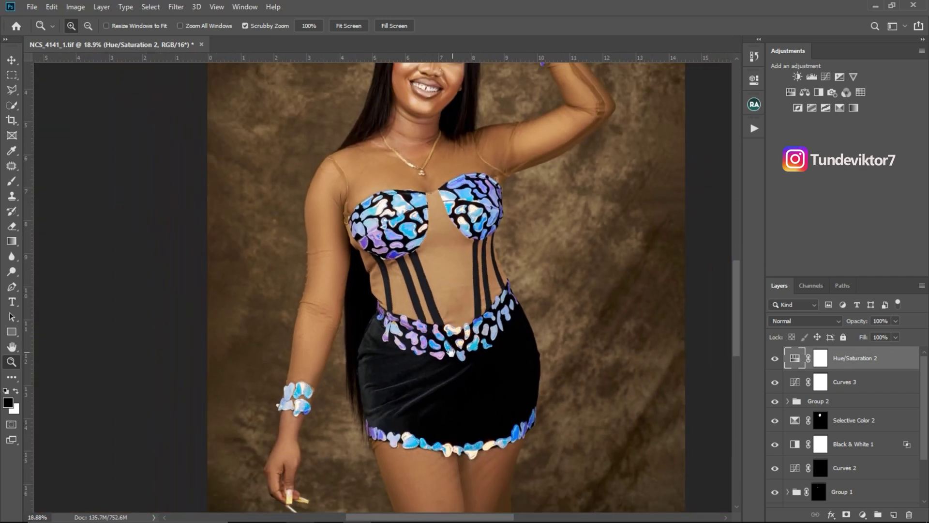
{"action": "left_click_drag", "start_coordinate": [459, 354], "coordinate": [458, 264]}
{"action": "scroll", "coordinate": [457, 300], "scroll_direction": "down", "scroll_amount": 1}
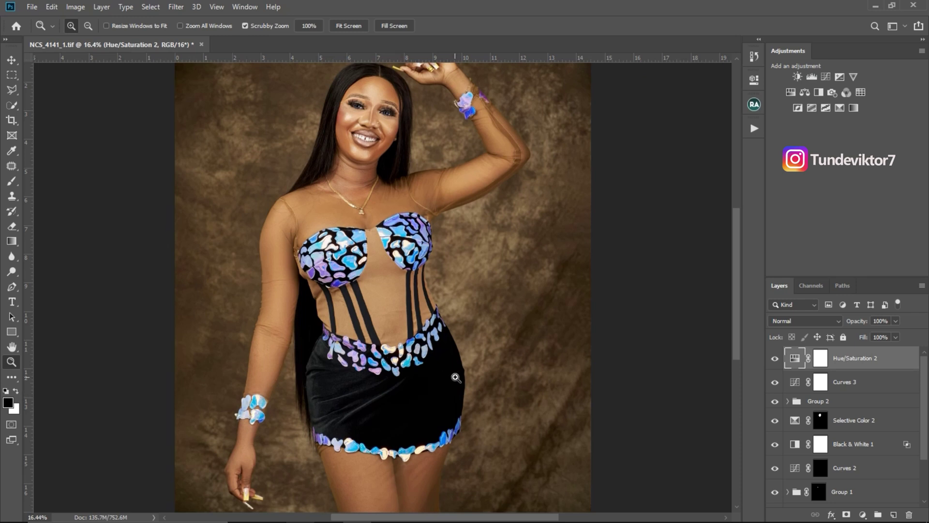
{"action": "mouse_move", "coordinate": [426, 338]}
{"action": "left_mouse_down"}
{"action": "mouse_move", "coordinate": [410, 336]}
{"action": "mouse_move", "coordinate": [420, 336]}
{"action": "left_mouse_up"}
{"action": "scroll", "coordinate": [420, 335], "scroll_direction": "down", "scroll_amount": 1}
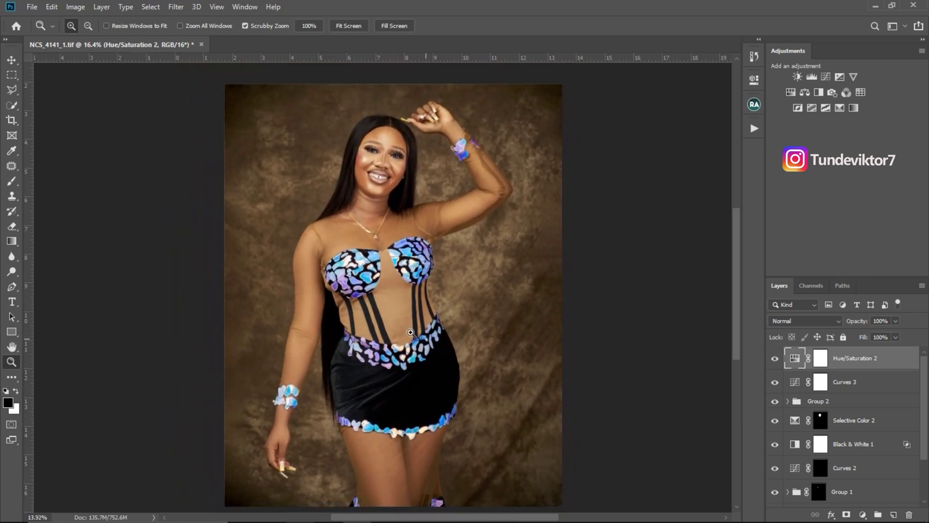
- Stamp all visible layers into a new merged layer at the top of the stack and duplicate that layer
{"action": "key", "text": "ctrl+shift+alt+e"}
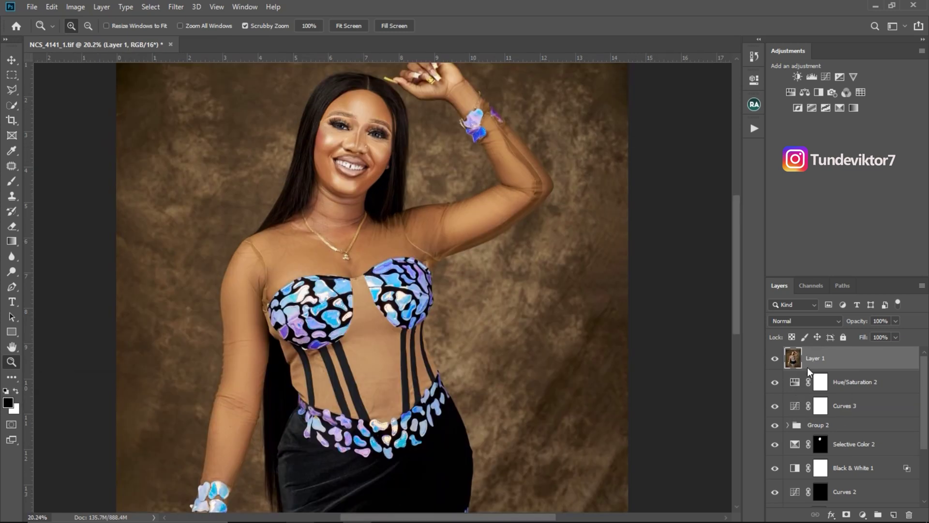
{"action": "left_click_drag", "start_coordinate": [808, 372], "coordinate": [808, 373]}
{"action": "key", "text": "ctrl+j"}
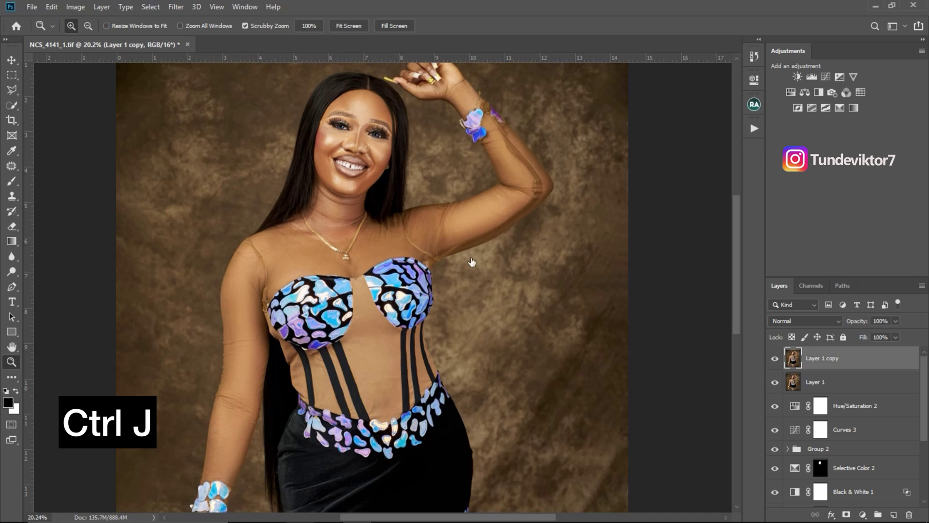
- Select the woman on the duplicated layer automatically with Select Subject from the Quick Selection tool
{"action": "left_click_drag", "start_coordinate": [403, 271], "coordinate": [381, 303]}
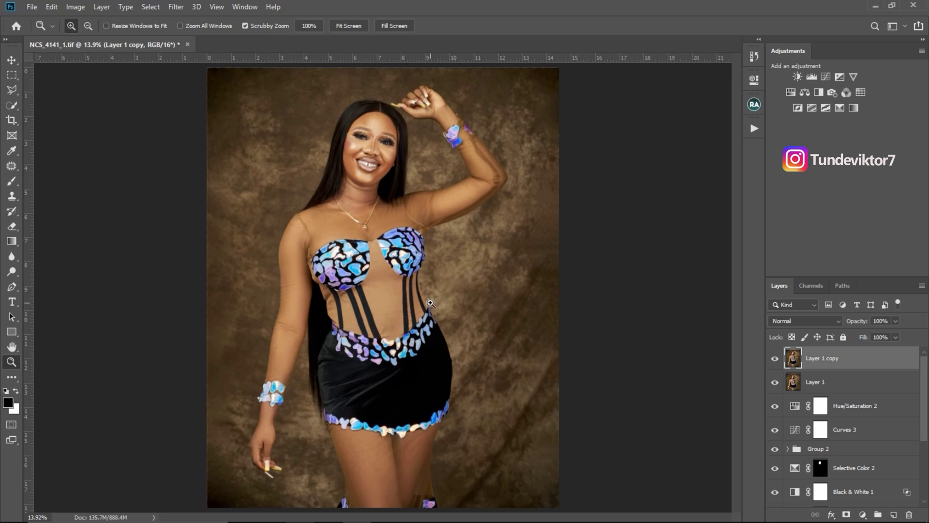
{"action": "left_click", "coordinate": [11, 105]}
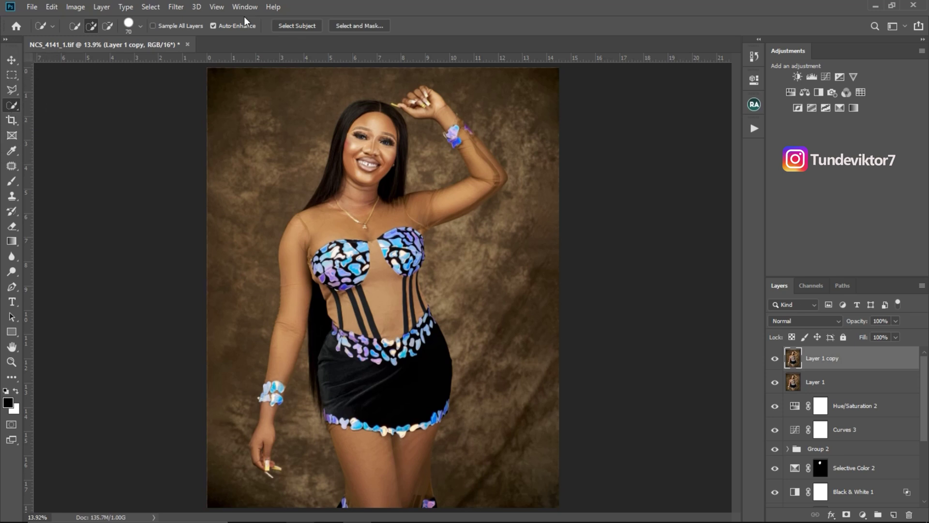
{"action": "left_click", "coordinate": [303, 26]}
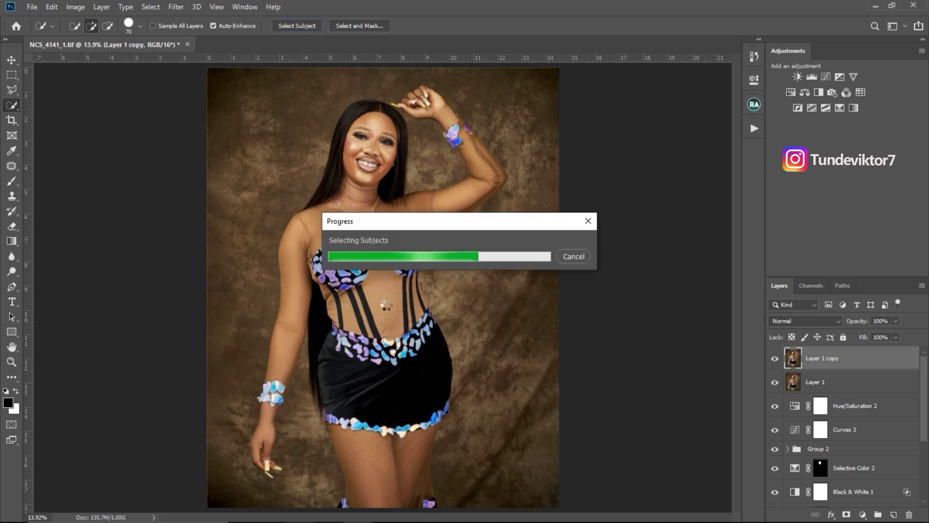
- Add the missed long hair between the lowered arm and the waist and skirt to the selection with the Polygonal Lasso tool
{"action": "mouse_move", "coordinate": [322, 334]}
{"action": "left_mouse_down"}
{"action": "mouse_move", "coordinate": [363, 334]}
{"action": "mouse_move", "coordinate": [327, 335]}
{"action": "left_mouse_up"}
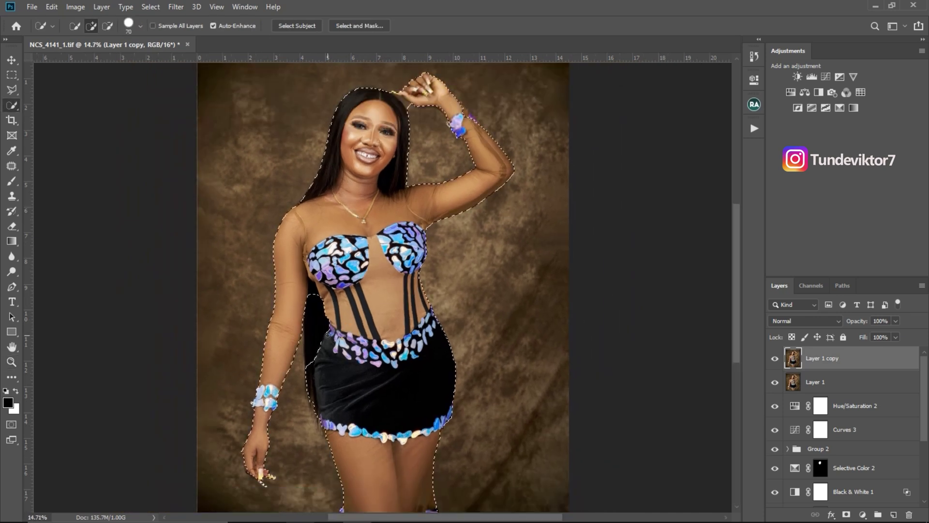
{"action": "scroll", "coordinate": [356, 276], "scroll_direction": "up", "scroll_amount": 2}
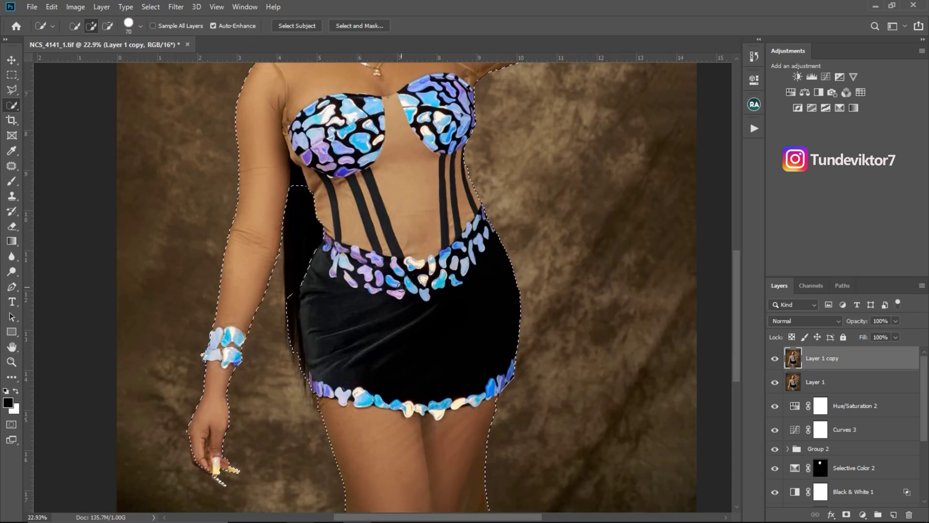
{"action": "left_click", "coordinate": [13, 90]}
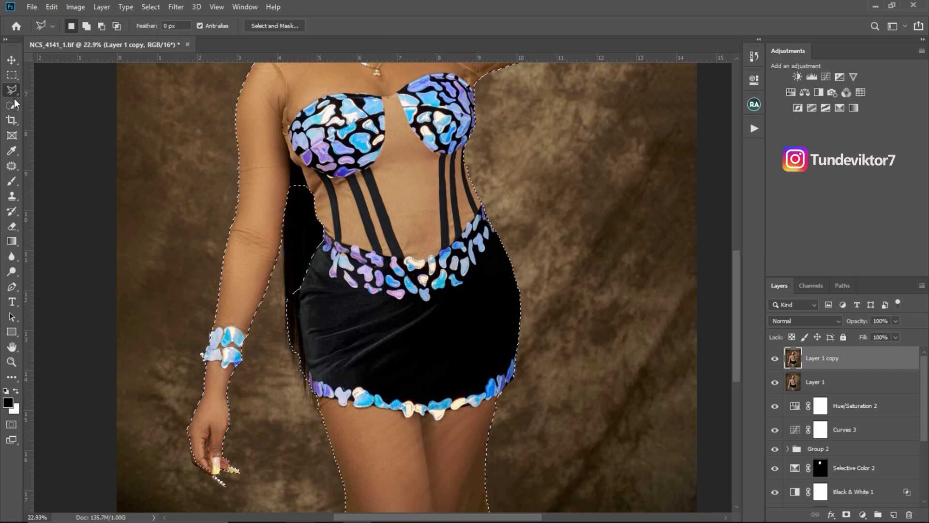
{"action": "right_click", "coordinate": [14, 89]}
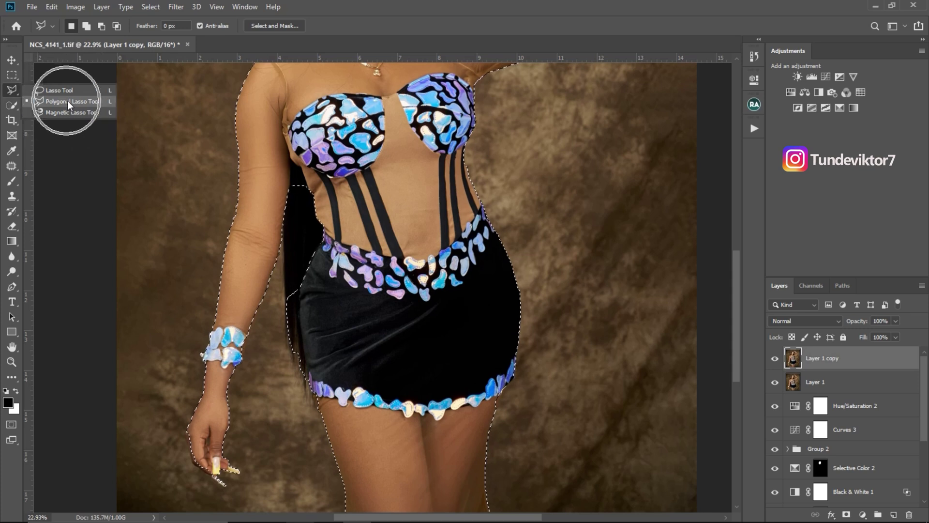
{"action": "left_click", "coordinate": [71, 100]}
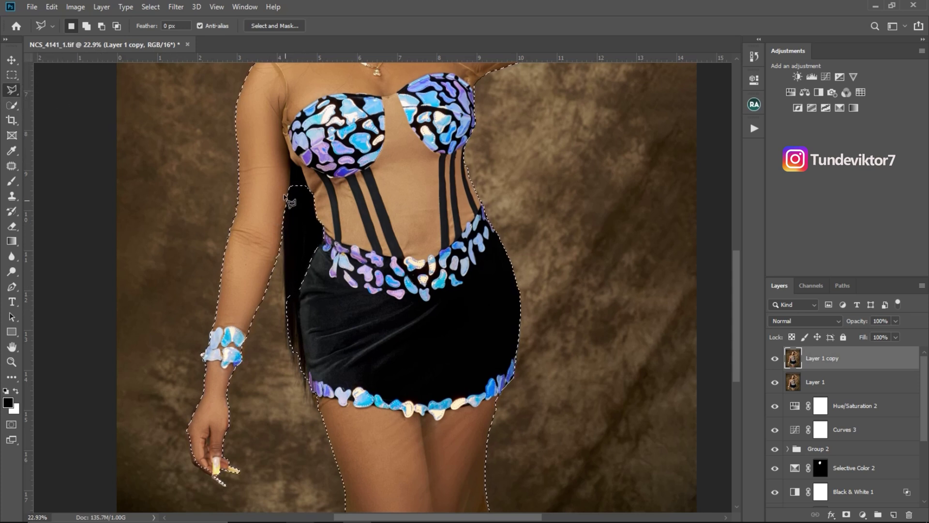
{"action": "key", "text": "shift"}
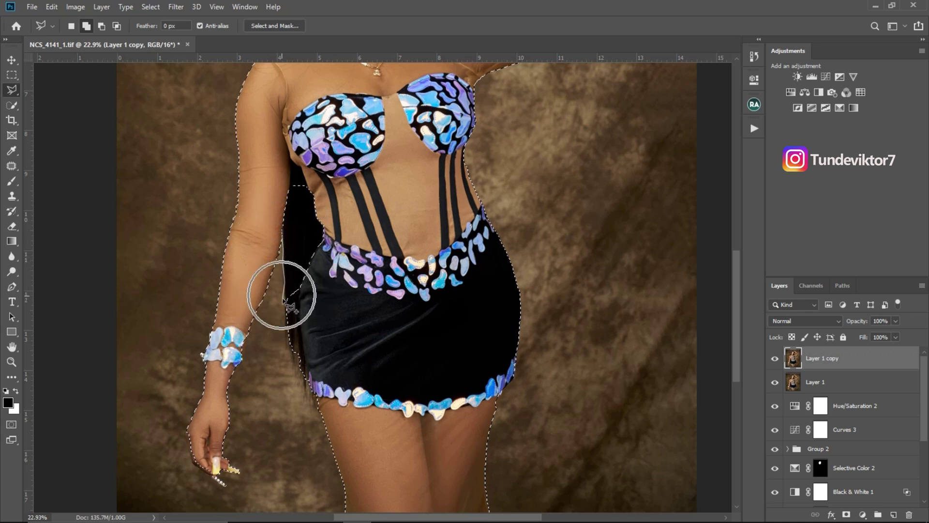
{"action": "left_click", "coordinate": [287, 338]}
{"action": "left_click", "coordinate": [290, 373]}
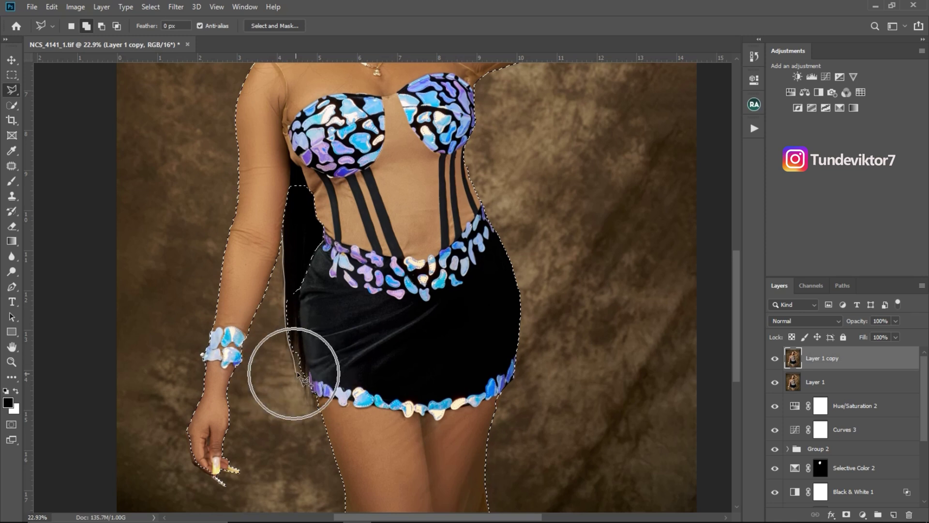
{"action": "left_click", "coordinate": [306, 390]}
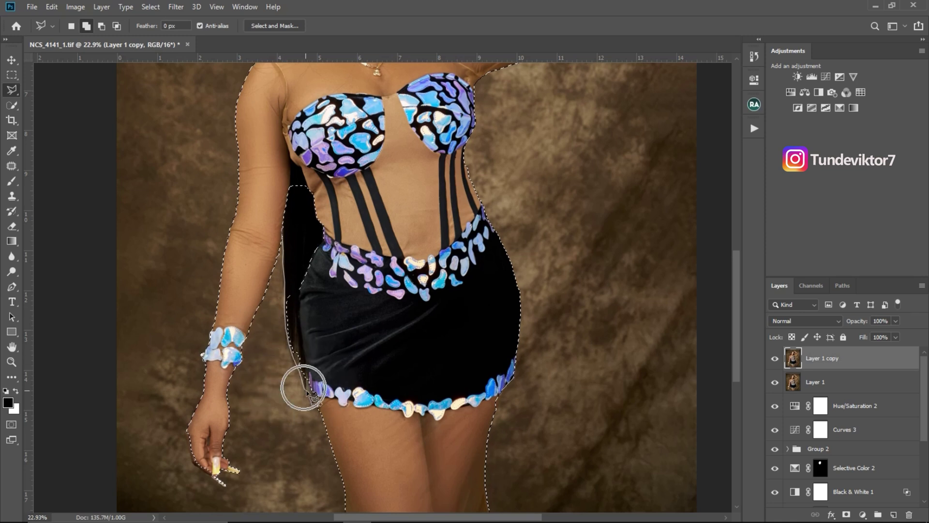
{"action": "left_click", "coordinate": [319, 406]}
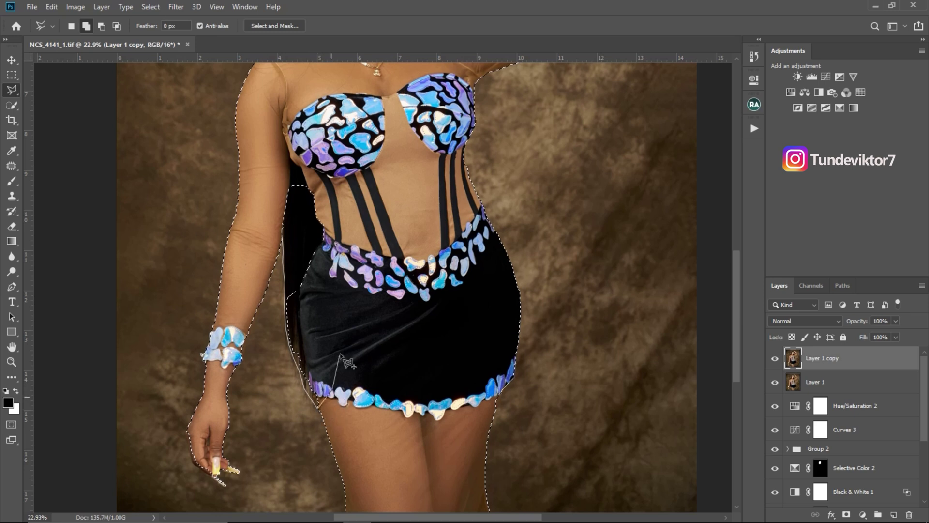
{"action": "left_click", "coordinate": [362, 256]}
{"action": "left_click", "coordinate": [361, 219]}
{"action": "left_click", "coordinate": [349, 170]}
{"action": "left_click", "coordinate": [334, 139]}
{"action": "left_click", "coordinate": [309, 130]}
{"action": "left_click", "coordinate": [289, 131]}
{"action": "left_click", "coordinate": [266, 137]}
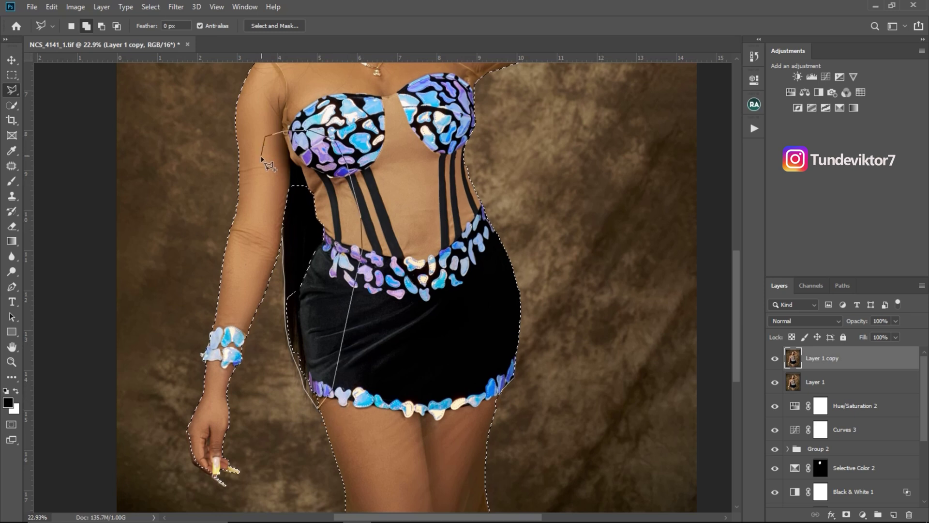
{"action": "left_click", "coordinate": [269, 167]}
{"action": "left_click", "coordinate": [277, 230]}
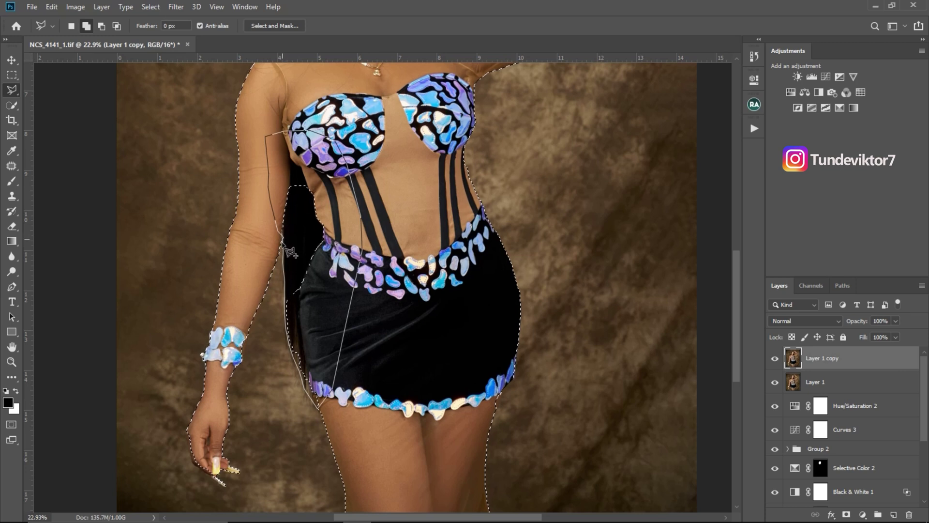
{"action": "left_click", "coordinate": [286, 245]}
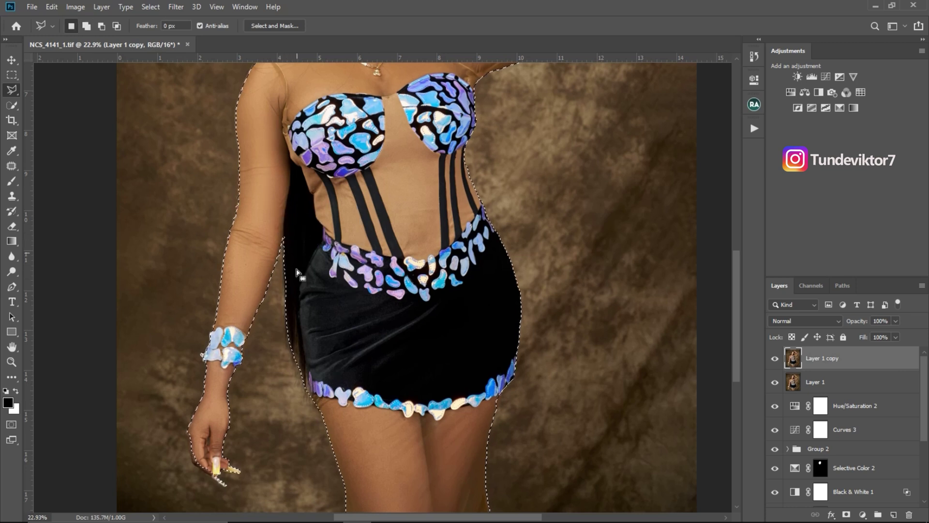
- Correct the selection around the yellow fingernail of the lowered hand with the Polygonal Lasso tool
{"action": "scroll", "coordinate": [235, 467], "scroll_direction": "up", "scroll_amount": 4}
{"action": "left_click_drag", "start_coordinate": [235, 467], "coordinate": [252, 322]}
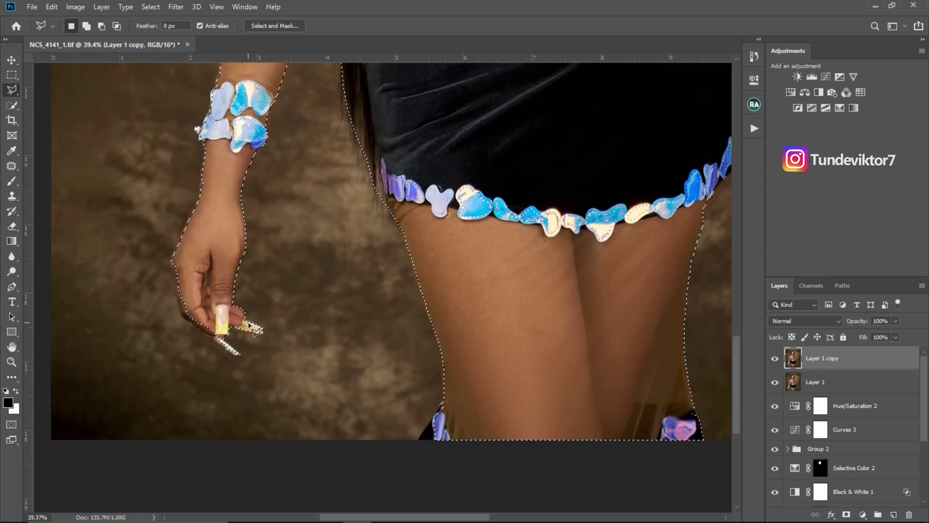
{"action": "left_click", "coordinate": [261, 331]}
{"action": "left_click", "coordinate": [232, 332]}
{"action": "left_click", "coordinate": [245, 323]}
- Add the missed outer edge of the lowered hand, from wrist to fingertips and long nail, to the selection
{"action": "left_click", "coordinate": [199, 191]}
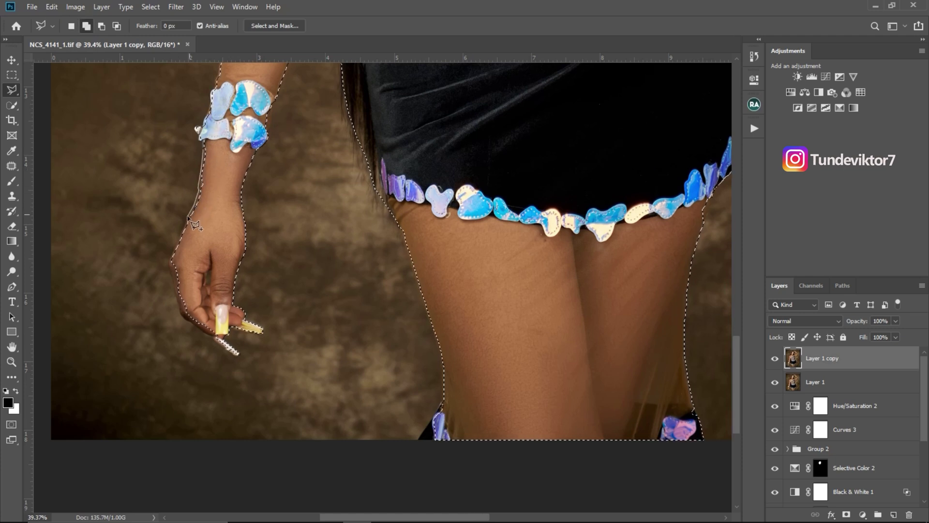
{"action": "left_click", "coordinate": [168, 264]}
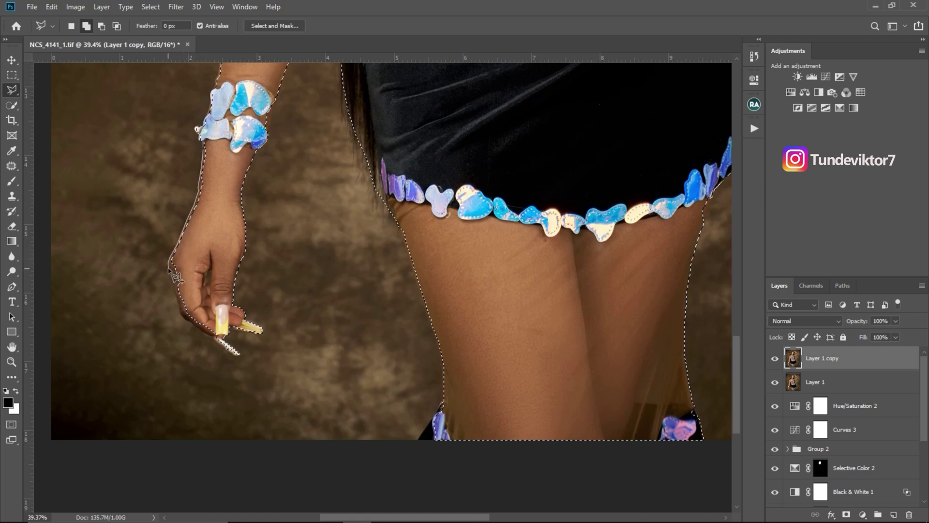
{"action": "left_click", "coordinate": [182, 318]}
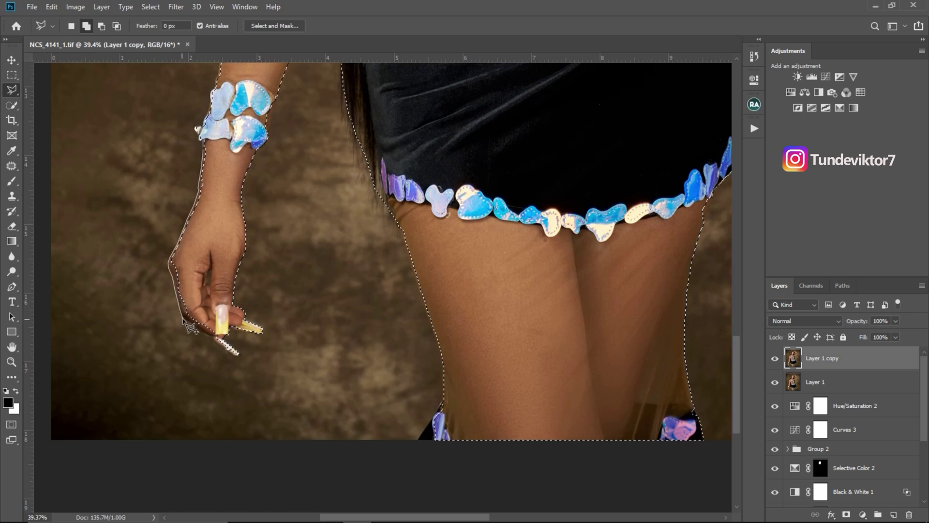
{"action": "left_click", "coordinate": [192, 323]}
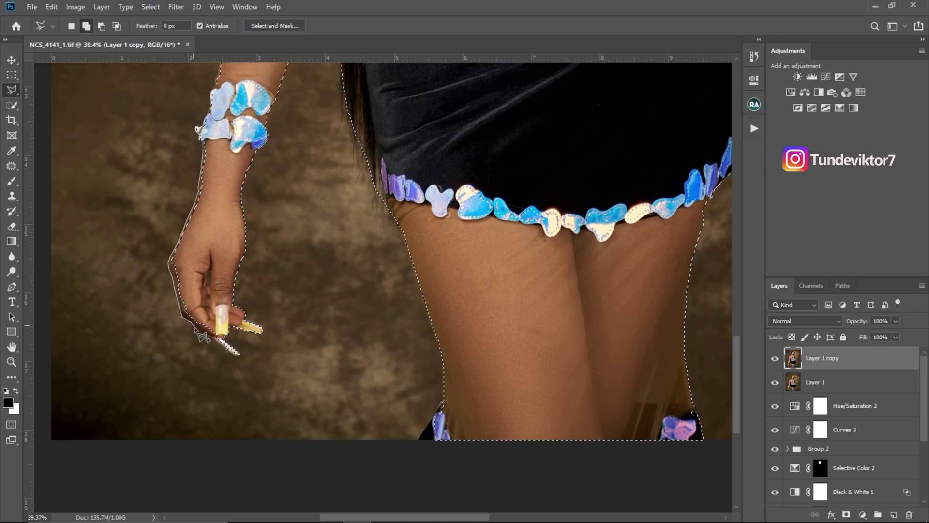
{"action": "left_click", "coordinate": [226, 335]}
{"action": "left_click", "coordinate": [215, 299]}
{"action": "left_click", "coordinate": [214, 273]}
{"action": "left_click", "coordinate": [224, 240]}
{"action": "left_click", "coordinate": [219, 189]}
{"action": "left_click", "coordinate": [225, 149]}
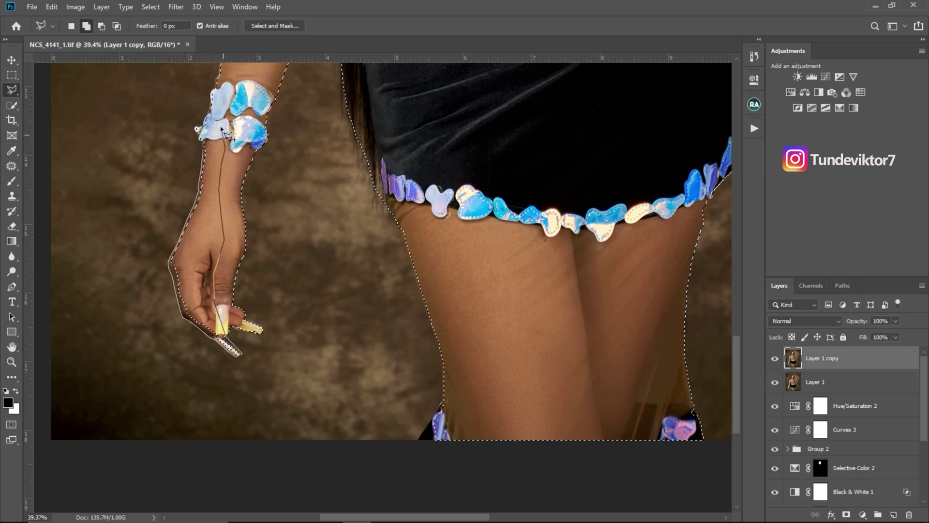
{"action": "mouse_move", "coordinate": [221, 129]}
{"action": "left_mouse_down"}
{"action": "mouse_move", "coordinate": [201, 133]}
{"action": "mouse_move", "coordinate": [202, 153]}
{"action": "left_mouse_up"}
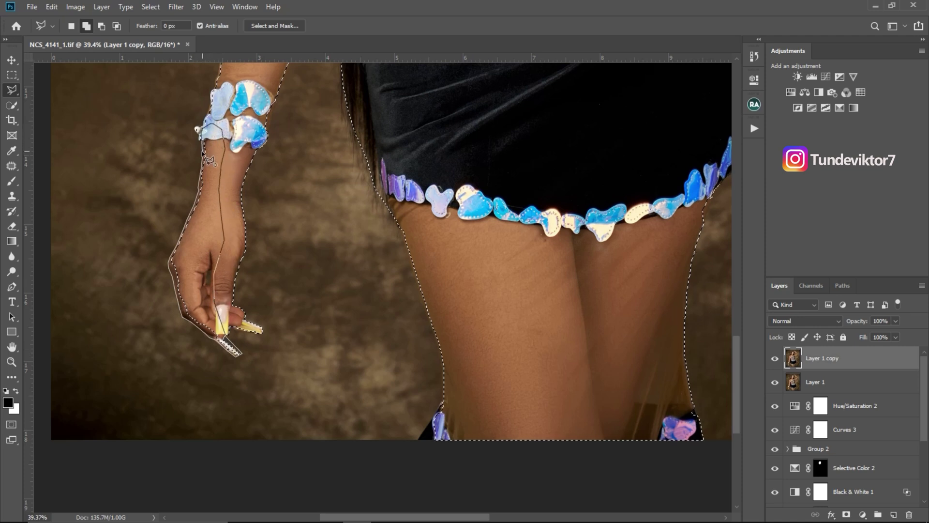
{"action": "left_click", "coordinate": [204, 152]}
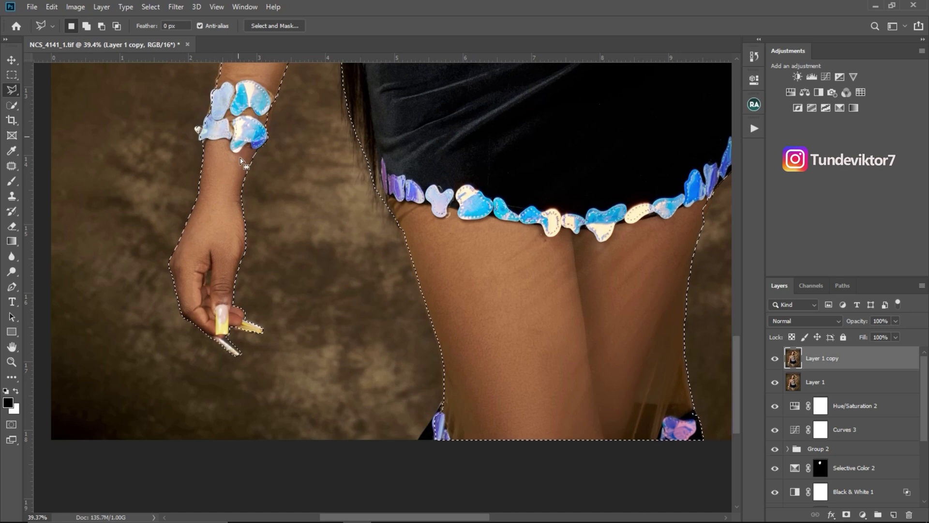
- Subtract the background gap between the hair and the raised hand from the selection
{"action": "left_click_drag", "start_coordinate": [249, 128], "coordinate": [234, 252]}
{"action": "left_click_drag", "start_coordinate": [287, 234], "coordinate": [260, 308]}
{"action": "left_click_drag", "start_coordinate": [424, 180], "coordinate": [377, 336]}
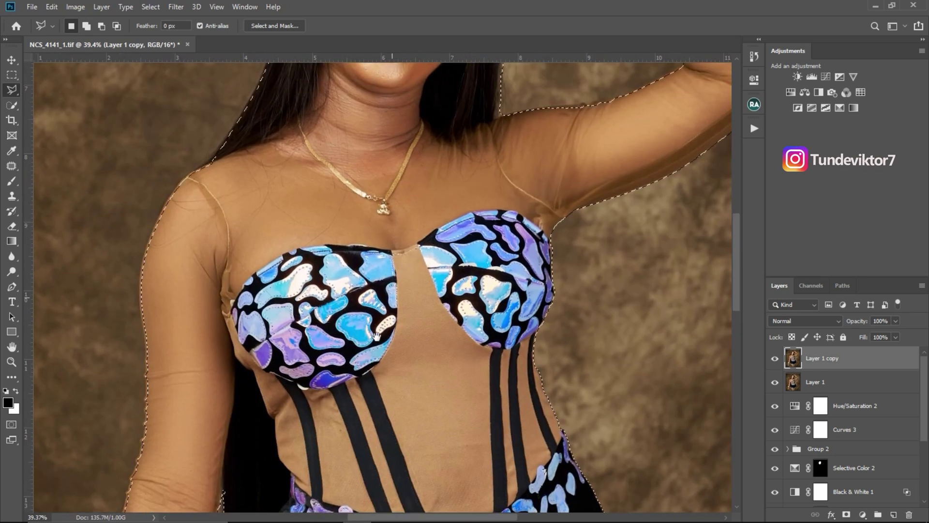
{"action": "scroll", "coordinate": [377, 335], "scroll_direction": "up", "scroll_amount": 10}
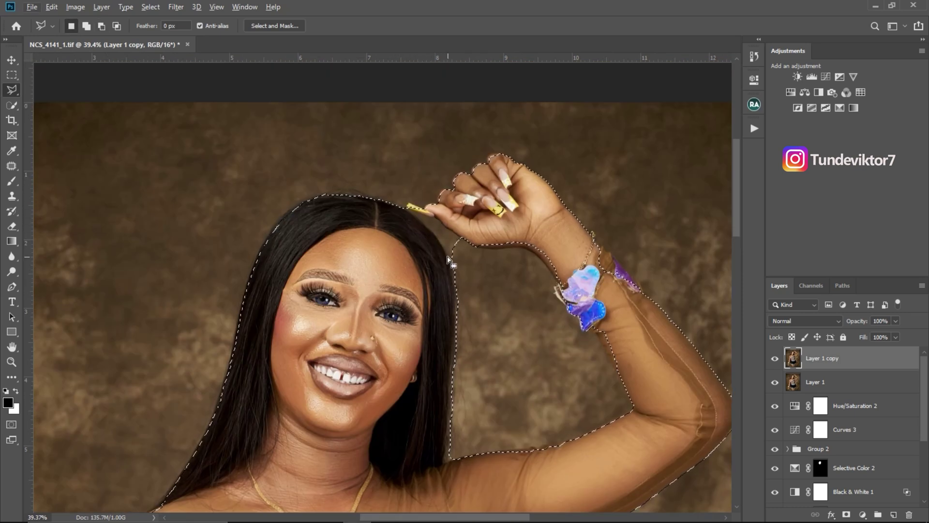
{"action": "key", "text": "alt"}
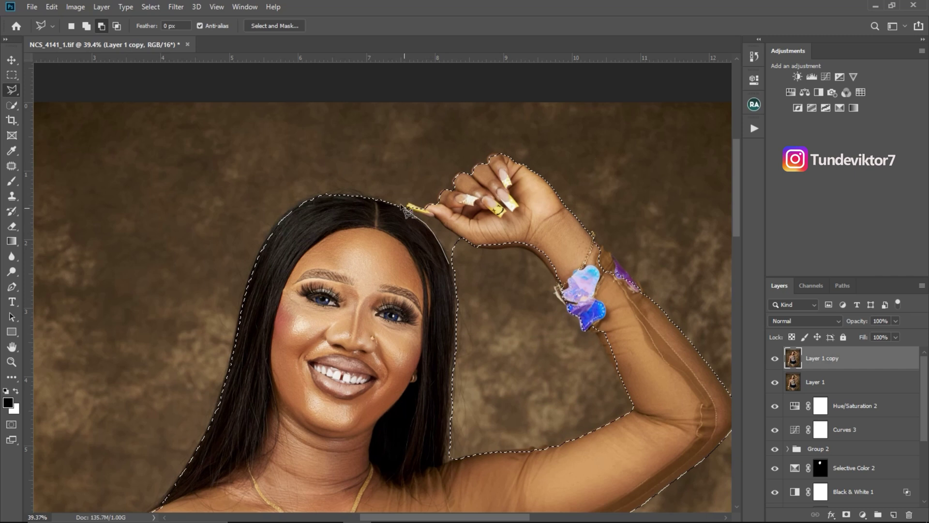
{"action": "left_click", "coordinate": [454, 262]}
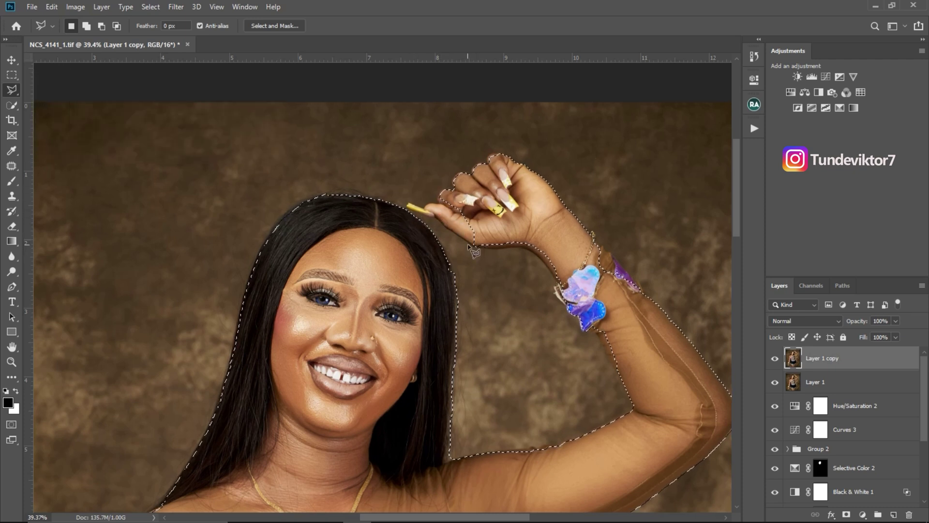
- Add the raised hand's thumb, its yellow nail and the lower palm edge back to the selection
{"action": "key", "text": "shift"}
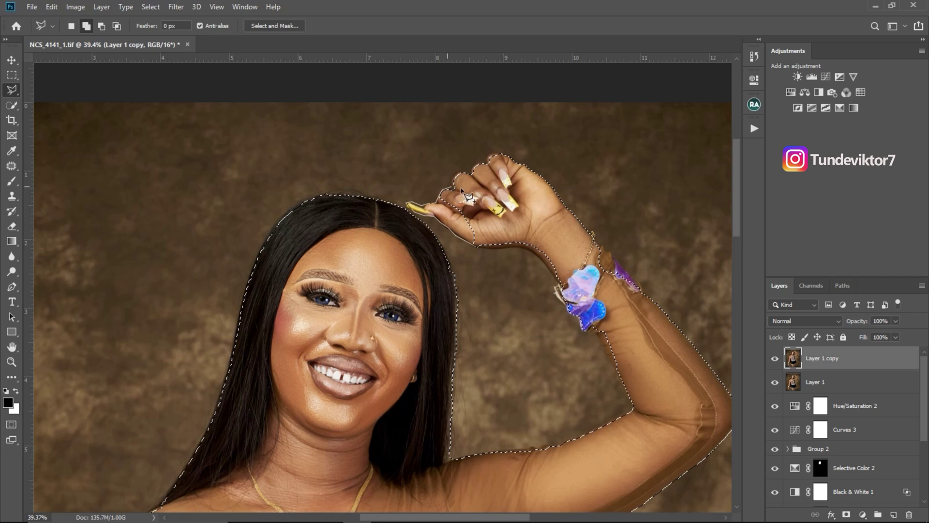
{"action": "left_click", "coordinate": [503, 241]}
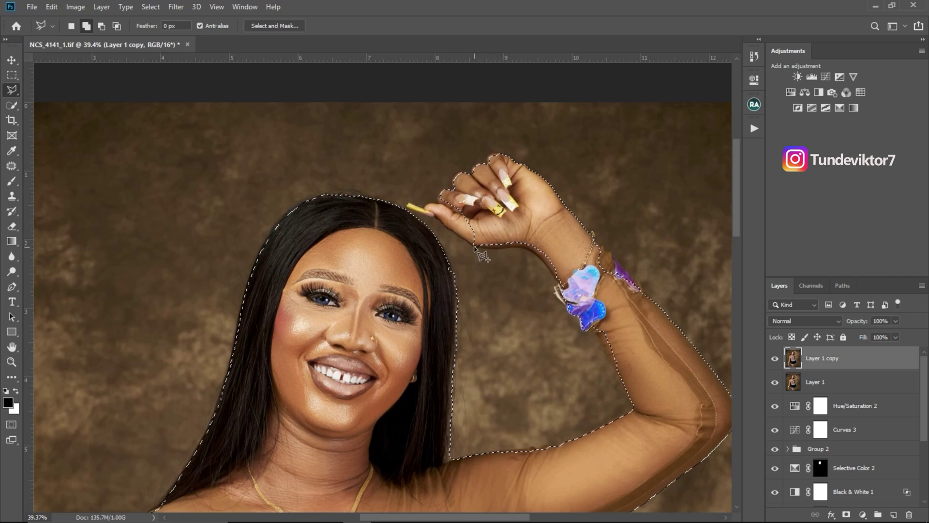
{"action": "double_click", "coordinate": [476, 250]}
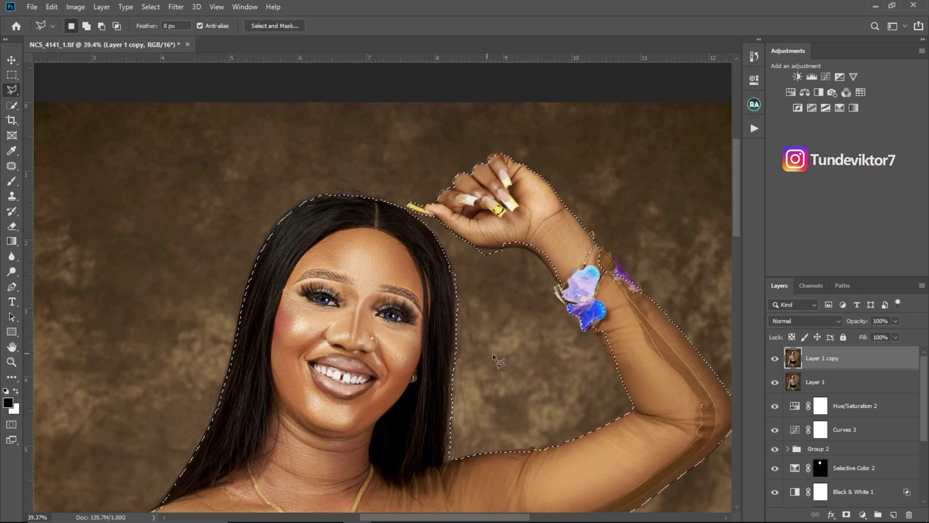
- Add the bracelet area with its chain and purple piece on the raised wrist to the selection
{"action": "left_click_drag", "start_coordinate": [508, 336], "coordinate": [510, 202]}
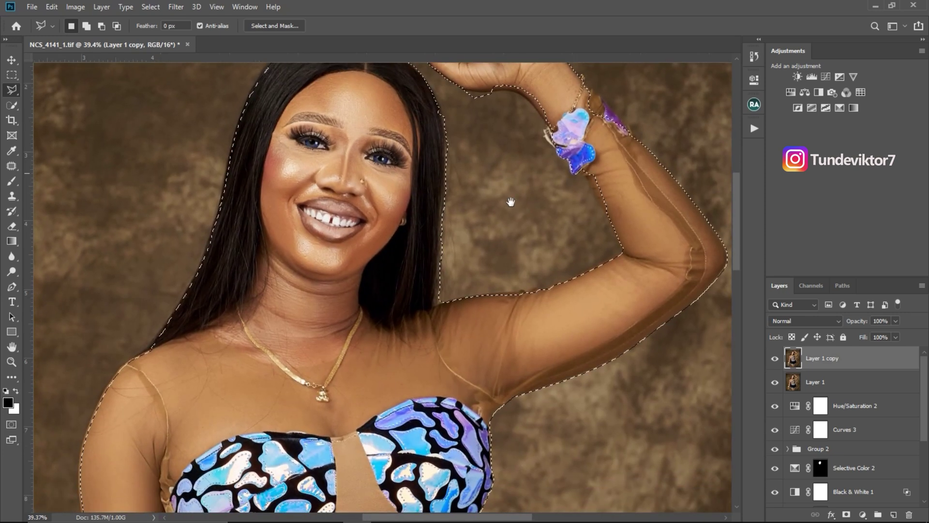
{"action": "left_click_drag", "start_coordinate": [507, 304], "coordinate": [520, 271]}
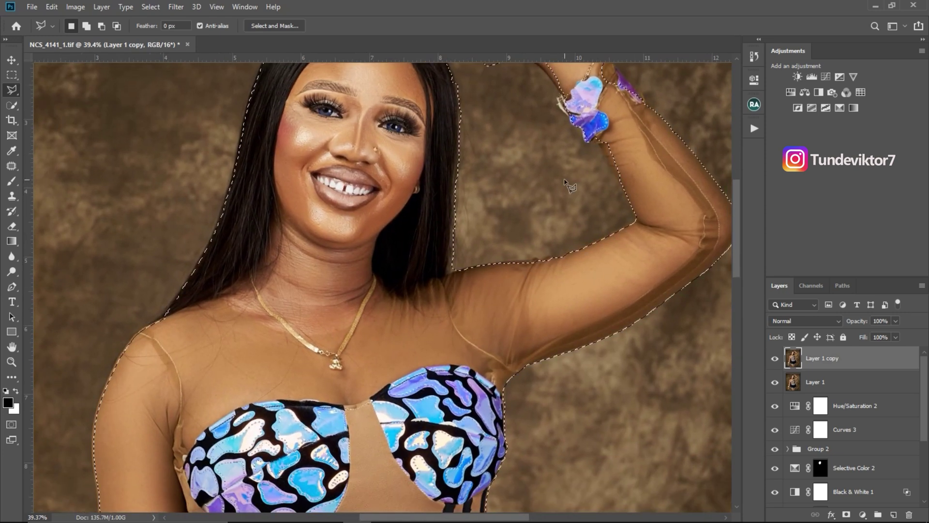
{"action": "left_click_drag", "start_coordinate": [562, 227], "coordinate": [601, 325]}
{"action": "left_click", "coordinate": [593, 191], "text": "shift"}
{"action": "left_click", "coordinate": [594, 192]}
{"action": "left_click_drag", "start_coordinate": [630, 167], "coordinate": [491, 203]}
{"action": "left_click", "coordinate": [485, 174], "text": "shift"}
{"action": "left_click", "coordinate": [478, 200]}
{"action": "left_click", "coordinate": [531, 262]}
{"action": "left_click", "coordinate": [559, 255]}
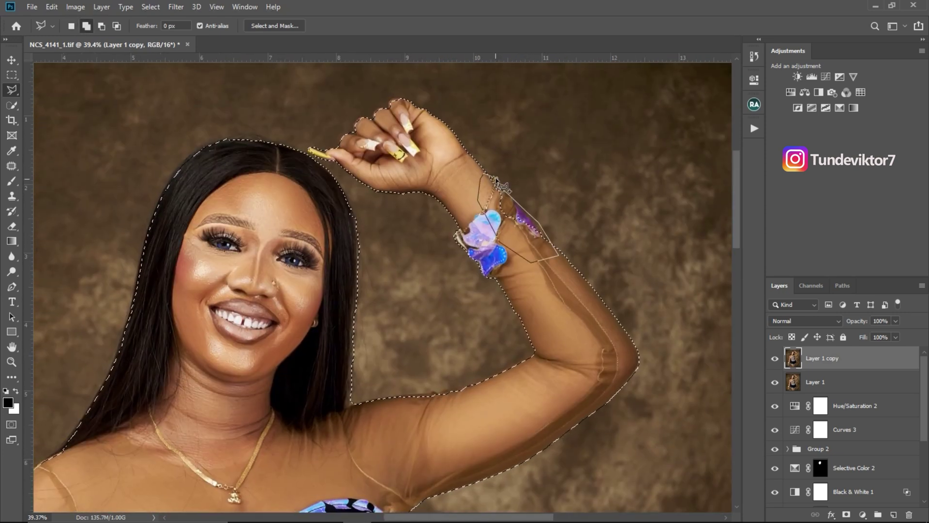
{"action": "left_click", "coordinate": [486, 175]}
- Check the whole figure's outline and turn the selection into a layer mask on Layer 1 copy
{"action": "left_click_drag", "start_coordinate": [232, 387], "coordinate": [523, 182]}
{"action": "left_click_drag", "start_coordinate": [508, 339], "coordinate": [521, 193]}
{"action": "left_click_drag", "start_coordinate": [459, 426], "coordinate": [517, 177]}
{"action": "key", "text": "ctrl+minus"}
{"action": "key", "text": "ctrl+minus"}
{"action": "key", "text": "ctrl+minus"}
{"action": "mouse_move", "coordinate": [525, 408]}
{"action": "left_mouse_down"}
{"action": "mouse_move", "coordinate": [485, 191]}
{"action": "mouse_move", "coordinate": [455, 395]}
{"action": "left_mouse_up"}
{"action": "mouse_move", "coordinate": [483, 266]}
{"action": "left_mouse_down"}
{"action": "mouse_move", "coordinate": [467, 310]}
{"action": "mouse_move", "coordinate": [479, 334]}
{"action": "mouse_move", "coordinate": [403, 291]}
{"action": "mouse_move", "coordinate": [421, 290]}
{"action": "left_mouse_up"}
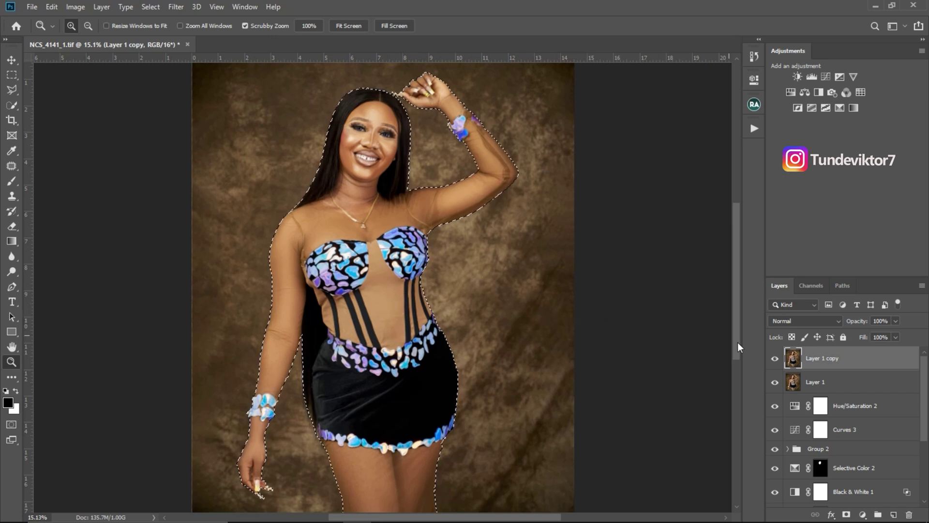
{"action": "left_click", "coordinate": [847, 515]}
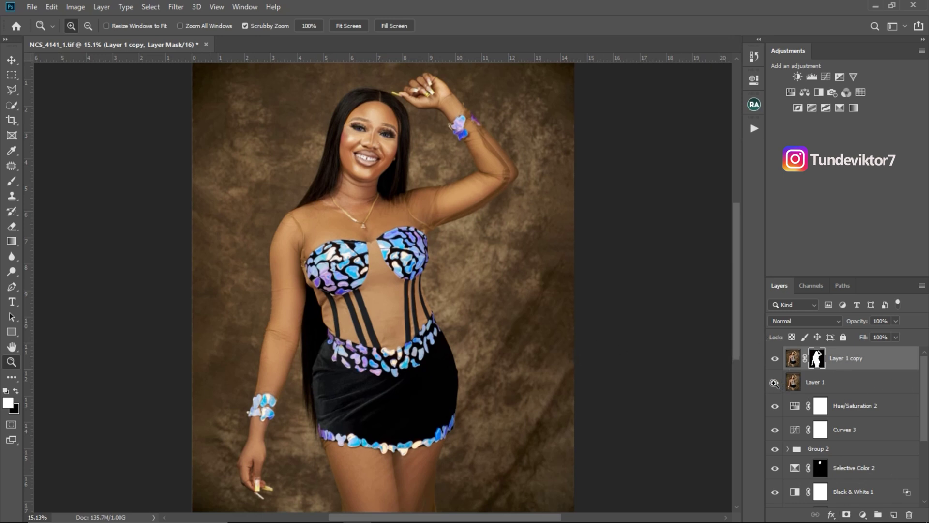
- Hide Layer 1 and group the layers from Hue/Saturation 2 down to Group 1
{"action": "left_click_drag", "start_coordinate": [923, 408], "coordinate": [921, 458]}
{"action": "left_click", "coordinate": [850, 390]}
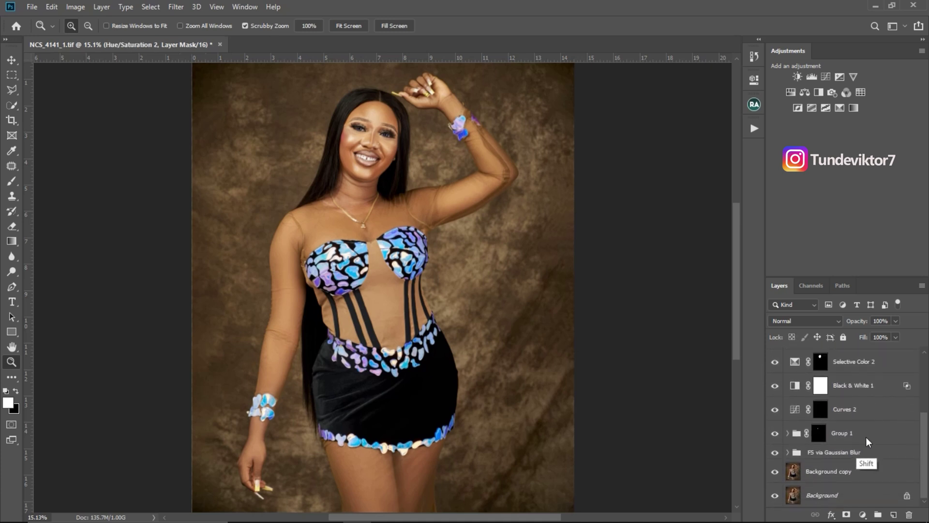
{"action": "left_click", "coordinate": [865, 441], "text": "shift"}
{"action": "key", "text": "ctrl+g"}
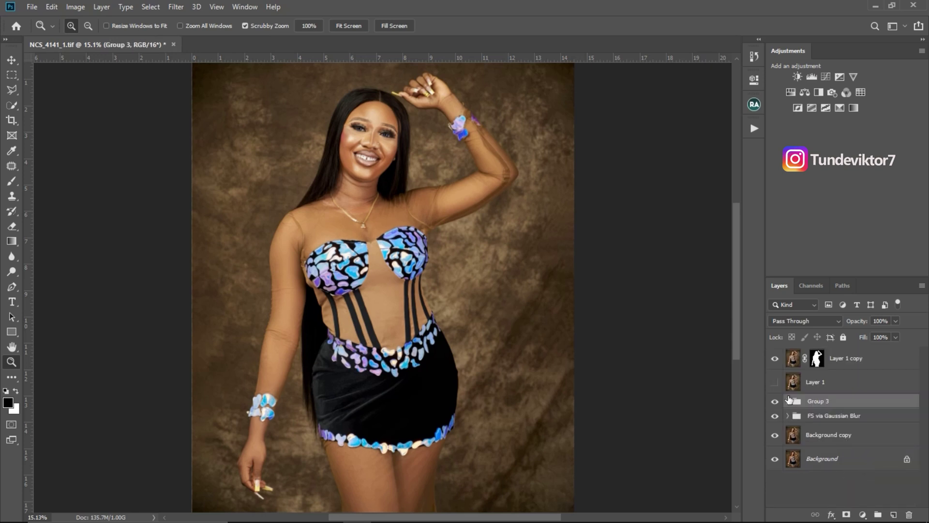
- Hide the FS via Gaussian Blur group, Background copy and Background, and inspect the cutout's edges against transparency
{"action": "left_click", "coordinate": [775, 415]}
{"action": "left_click", "coordinate": [775, 460]}
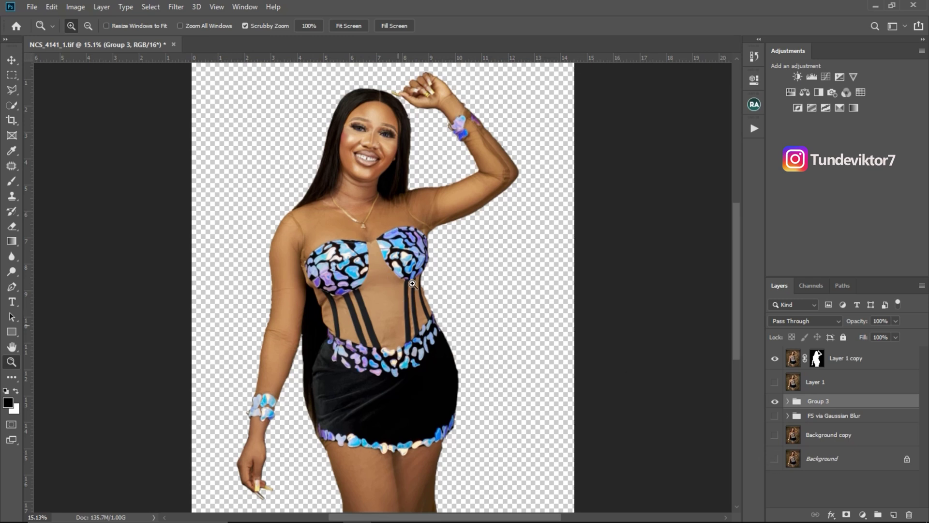
{"action": "left_click_drag", "start_coordinate": [409, 212], "coordinate": [407, 281]}
{"action": "left_click_drag", "start_coordinate": [396, 234], "coordinate": [409, 218]}
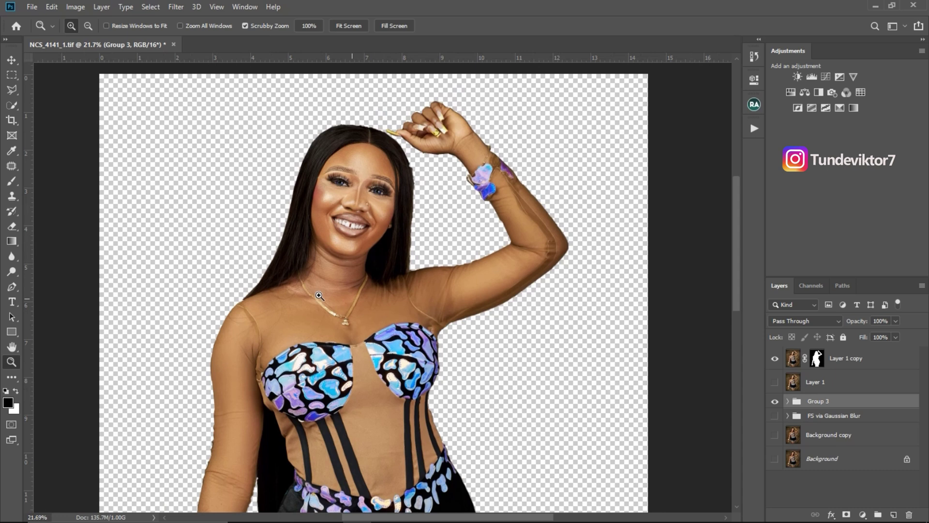
{"action": "left_click", "coordinate": [393, 234]}
{"action": "left_click", "coordinate": [393, 234]}
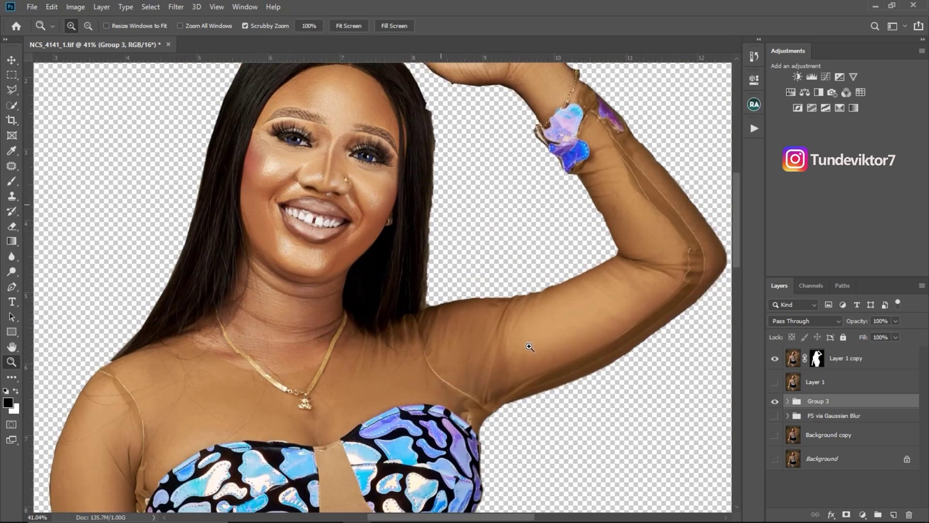
{"action": "left_click_drag", "start_coordinate": [529, 354], "coordinate": [554, 251]}
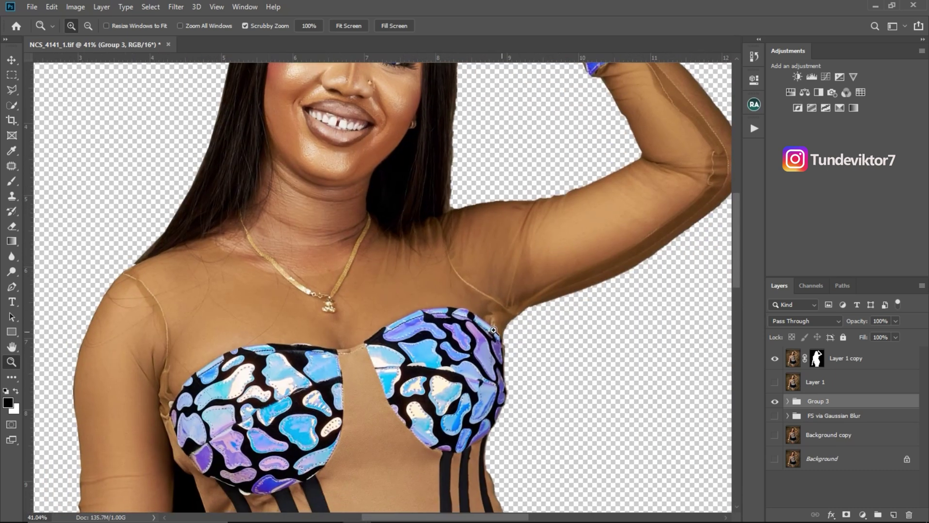
{"action": "left_click_drag", "start_coordinate": [519, 335], "coordinate": [442, 335]}
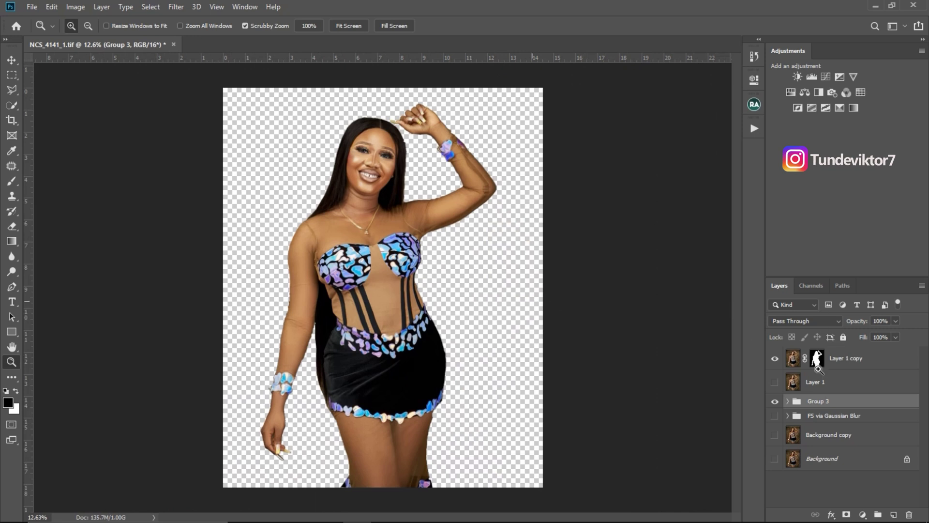
- Refine Layer 1 copy's mask in Select and Mask by raising Smooth and Contrast under Global Refinements
{"action": "left_click", "coordinate": [816, 367]}
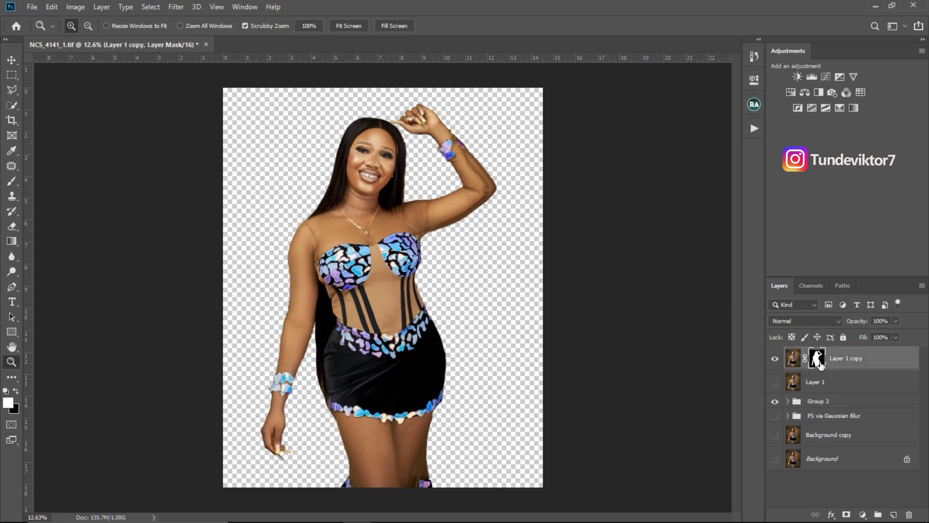
{"action": "double_click", "coordinate": [818, 362]}
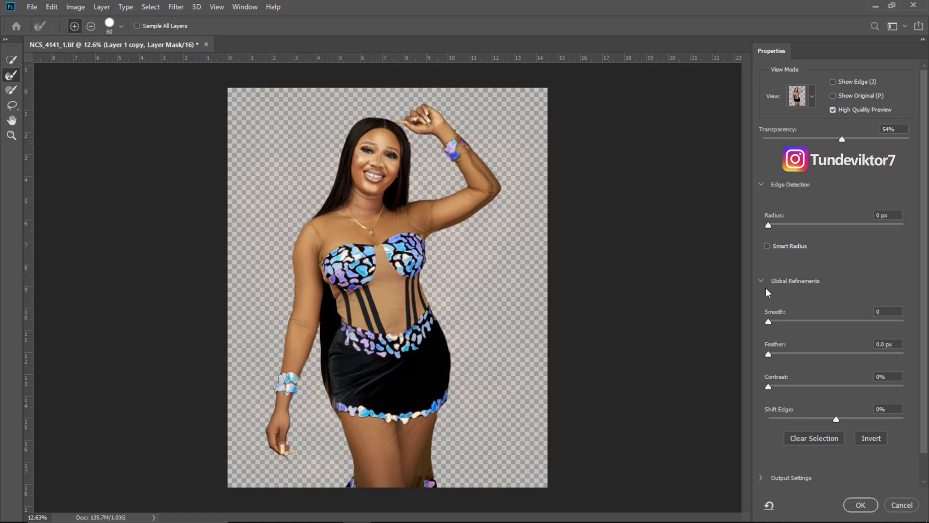
{"action": "key", "text": "ctrl"}
{"action": "left_click", "coordinate": [763, 283]}
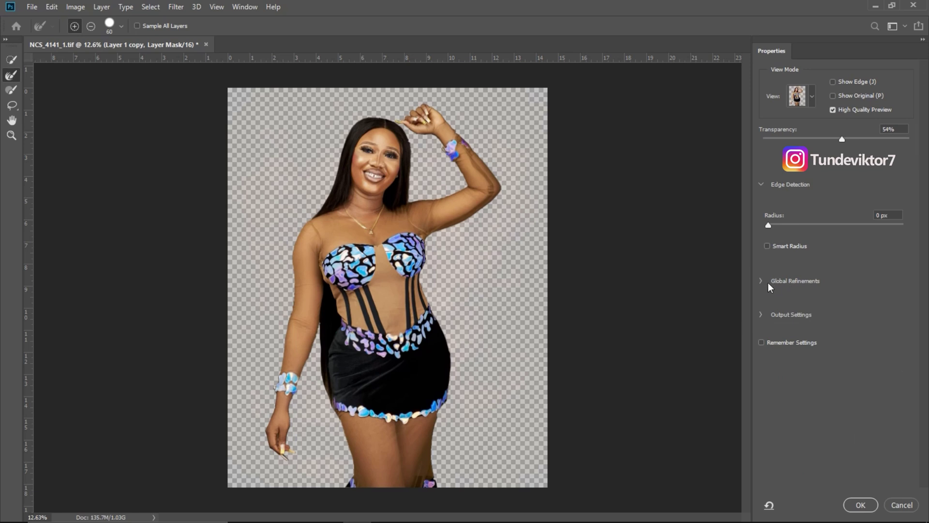
{"action": "left_click", "coordinate": [767, 286]}
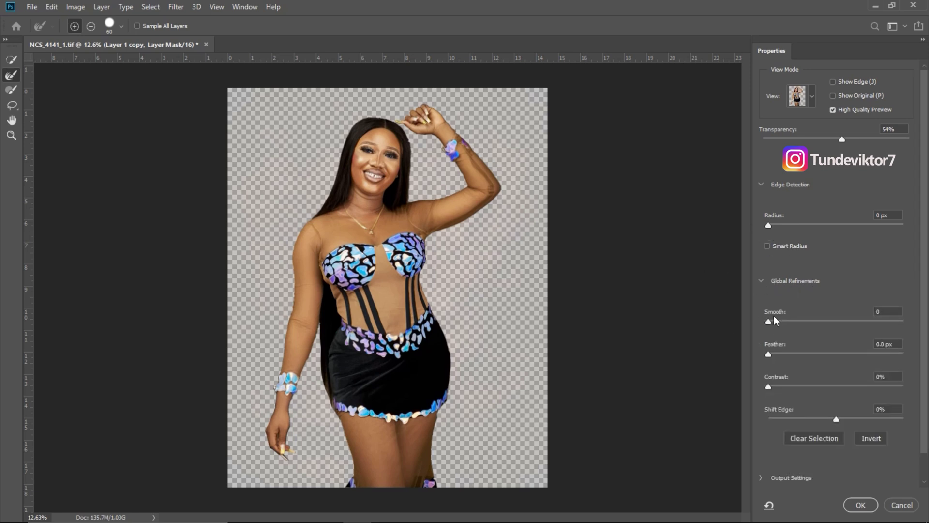
{"action": "left_click_drag", "start_coordinate": [769, 323], "coordinate": [866, 323]}
{"action": "left_click_drag", "start_coordinate": [764, 387], "coordinate": [788, 387]}
{"action": "left_click", "coordinate": [859, 504]}
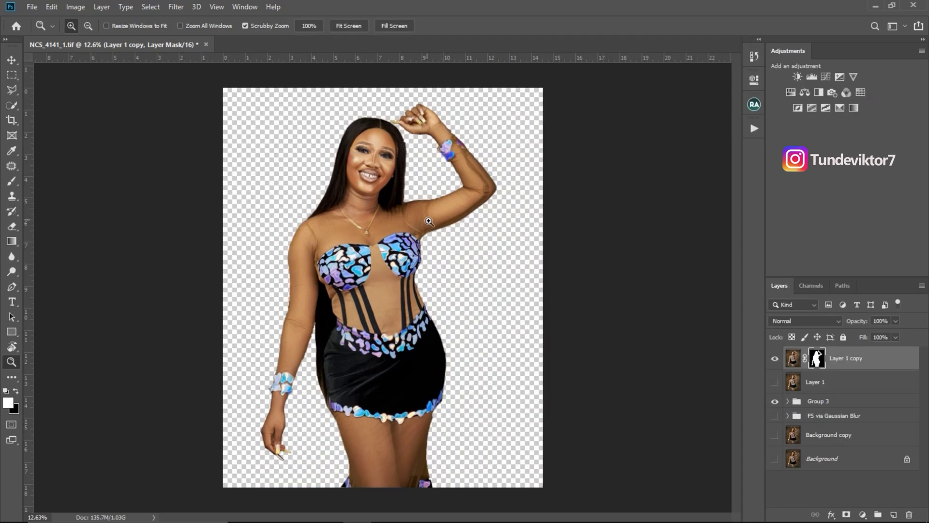
- Examine the refined mask edges of the woman's cutout up close and as a whole
{"action": "left_click_drag", "start_coordinate": [429, 221], "coordinate": [524, 263]}
{"action": "left_click_drag", "start_coordinate": [589, 249], "coordinate": [442, 300]}
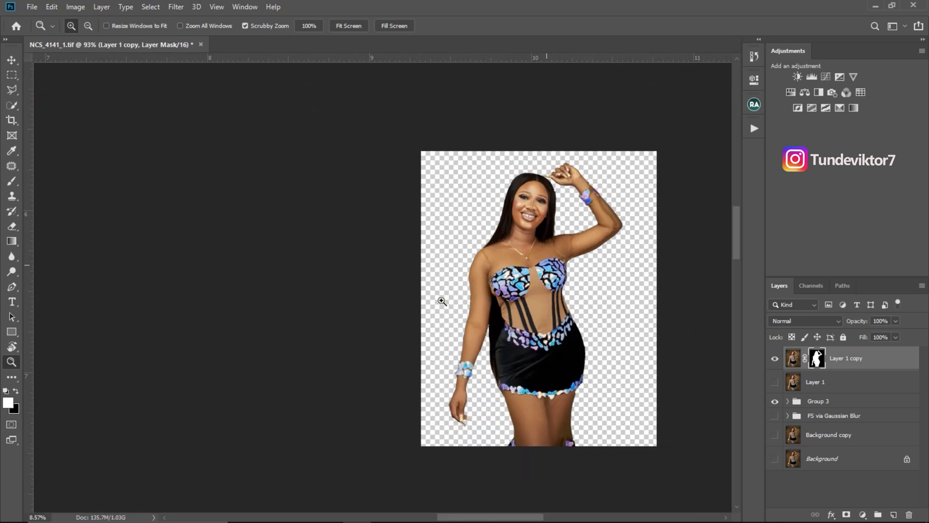
{"action": "left_click_drag", "start_coordinate": [533, 238], "coordinate": [648, 297]}
{"action": "left_click_drag", "start_coordinate": [478, 213], "coordinate": [447, 333]}
{"action": "left_click_drag", "start_coordinate": [491, 230], "coordinate": [453, 198]}
{"action": "left_click_drag", "start_coordinate": [410, 228], "coordinate": [292, 241]}
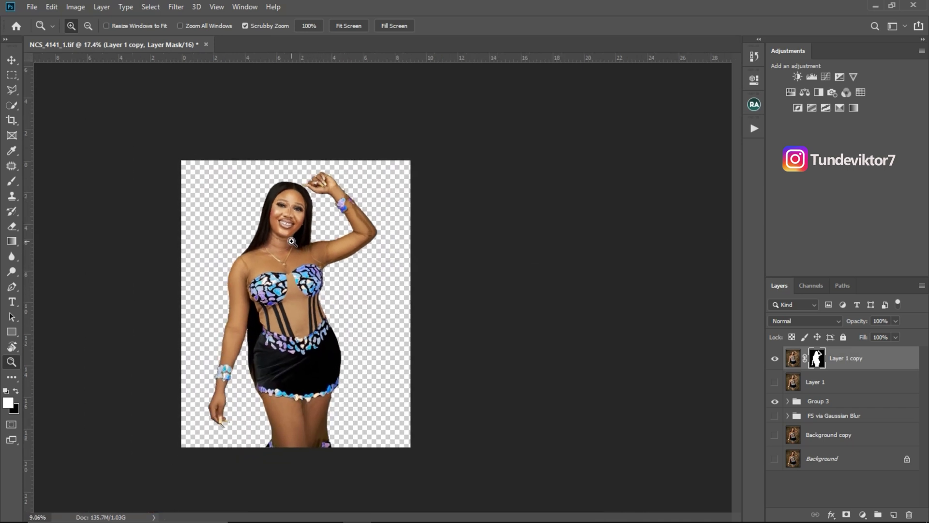
{"action": "right_click", "coordinate": [624, 251]}
{"action": "left_click", "coordinate": [823, 361]}
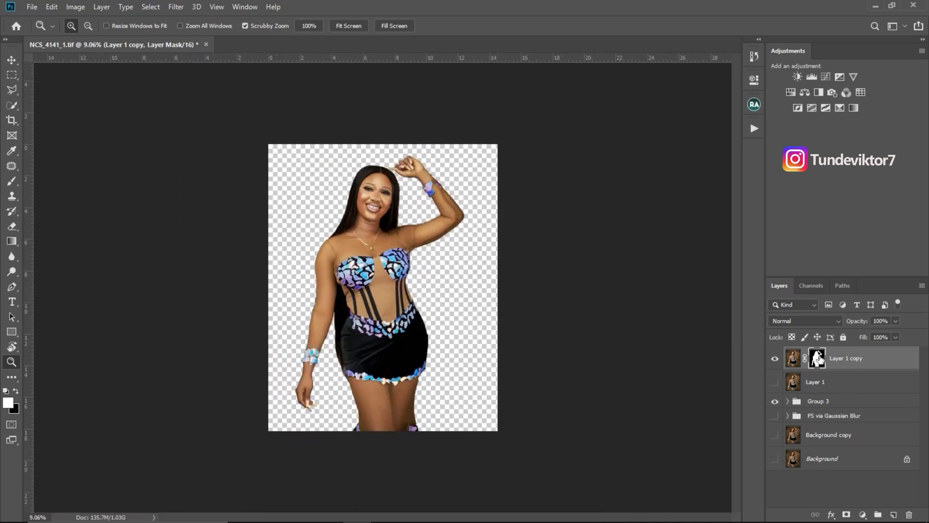
- Reopen Layer 1 copy's layer mask in Select and Mask
{"action": "left_click_drag", "start_coordinate": [357, 358], "coordinate": [383, 376]}
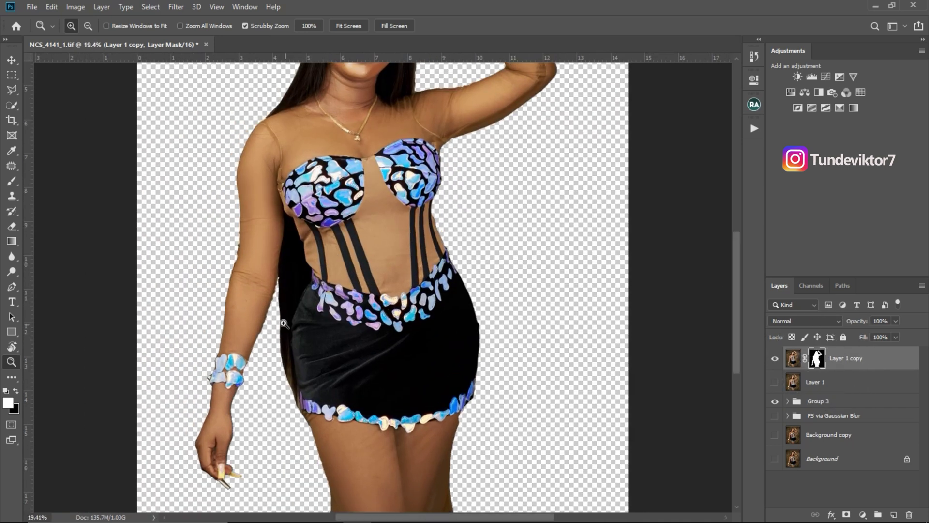
{"action": "left_click_drag", "start_coordinate": [342, 125], "coordinate": [339, 258]}
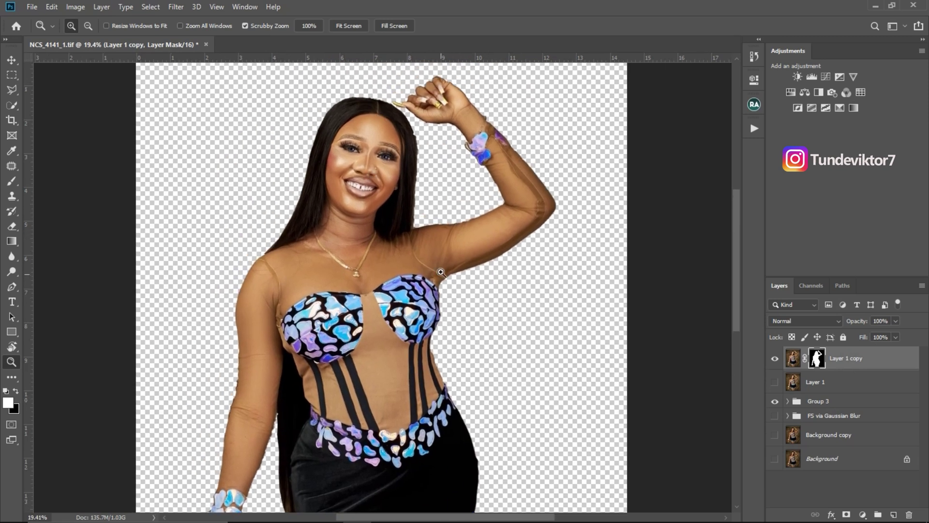
{"action": "left_click_drag", "start_coordinate": [501, 328], "coordinate": [447, 303]}
{"action": "key", "text": "ctrl"}
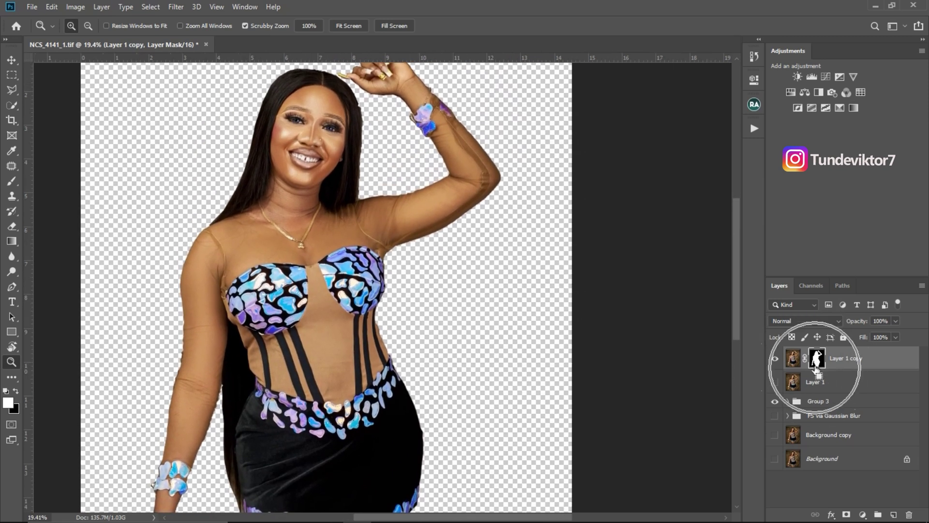
{"action": "double_click", "coordinate": [818, 358]}
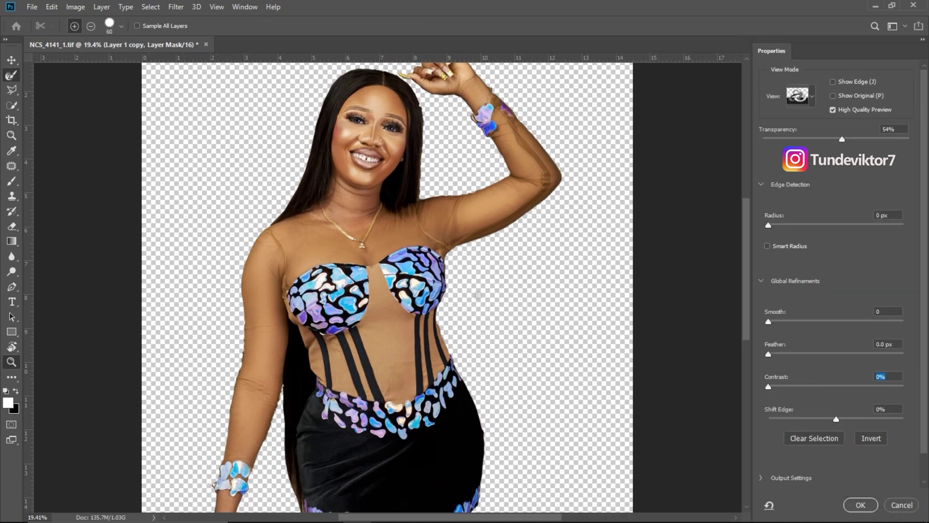
- Refine the mask along the hair around the woman's head with the Refine Edge Brush, adjusting the brush size for the hair edges
{"action": "left_click_drag", "start_coordinate": [382, 259], "coordinate": [427, 301]}
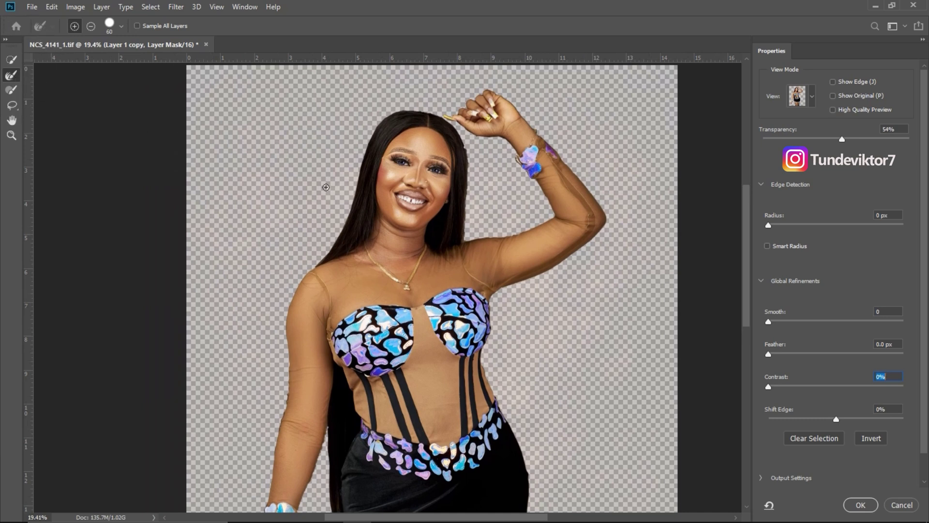
{"action": "key", "text": "bracketright"}
{"action": "key", "text": "bracketright"}
{"action": "key", "text": "bracketright"}
{"action": "key", "text": "bracketright"}
{"action": "key", "text": "bracketright"}
{"action": "key", "text": "bracketright"}
{"action": "left_click_drag", "start_coordinate": [461, 146], "coordinate": [467, 141]}
{"action": "key", "text": "bracketleft"}
{"action": "key", "text": "bracketleft"}
{"action": "key", "text": "bracketleft"}
{"action": "key", "text": "bracketleft"}
{"action": "key", "text": "bracketleft"}
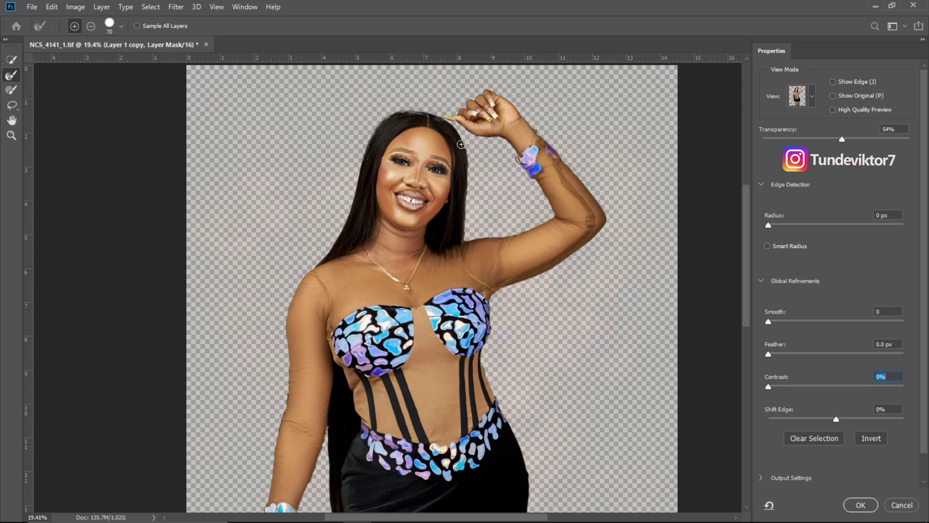
{"action": "left_click_drag", "start_coordinate": [457, 129], "coordinate": [455, 128]}
- Brush the Refine Edge Brush at size 125 along the long hair beside the arm and skirt, and apply the refined mask
{"action": "scroll", "coordinate": [295, 274], "scroll_direction": "down", "scroll_amount": 4}
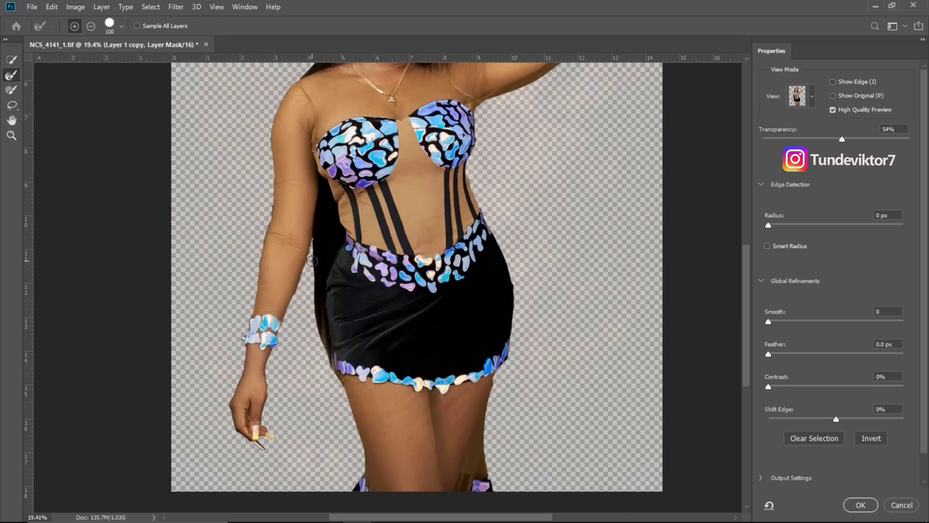
{"action": "key", "text": "bracketright"}
{"action": "key", "text": "bracketright"}
{"action": "mouse_move", "coordinate": [311, 257]}
{"action": "left_mouse_down"}
{"action": "mouse_move", "coordinate": [331, 358]}
{"action": "mouse_move", "coordinate": [326, 312]}
{"action": "mouse_move", "coordinate": [325, 358]}
{"action": "left_mouse_up"}
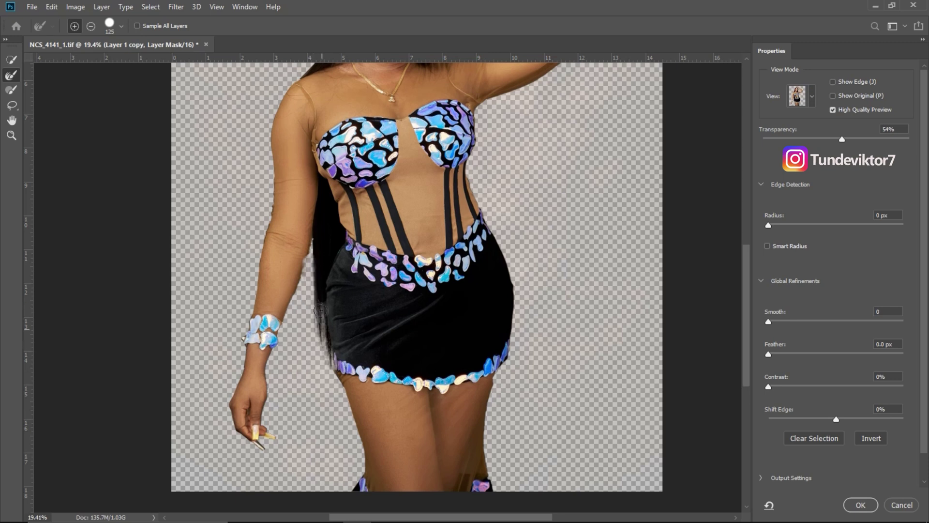
{"action": "left_click", "coordinate": [858, 505]}
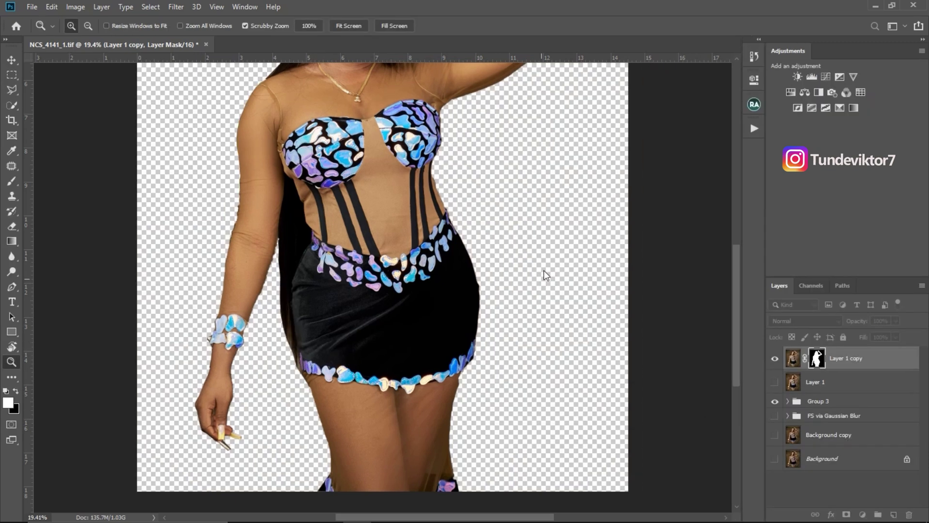
- Examine the refined cutout edges around the lower hair, arm, face and head up close and as a whole
{"action": "left_click_drag", "start_coordinate": [374, 364], "coordinate": [345, 323]}
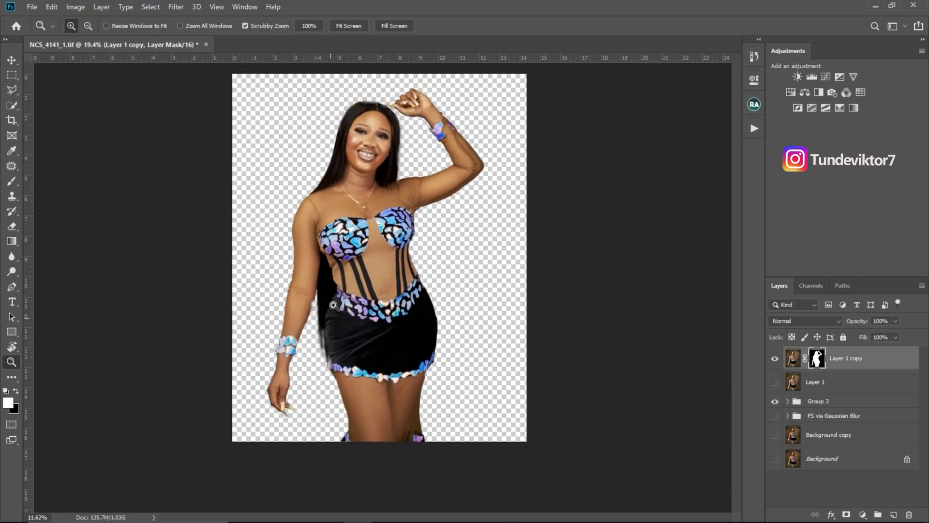
{"action": "mouse_move", "coordinate": [383, 277]}
{"action": "left_mouse_down"}
{"action": "mouse_move", "coordinate": [406, 275]}
{"action": "mouse_move", "coordinate": [371, 270]}
{"action": "left_mouse_up"}
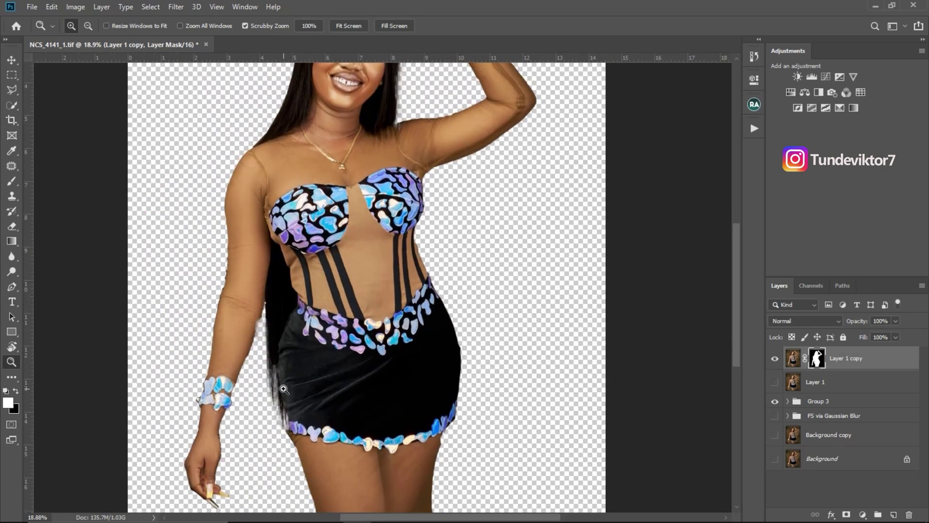
{"action": "left_click_drag", "start_coordinate": [284, 389], "coordinate": [323, 393]}
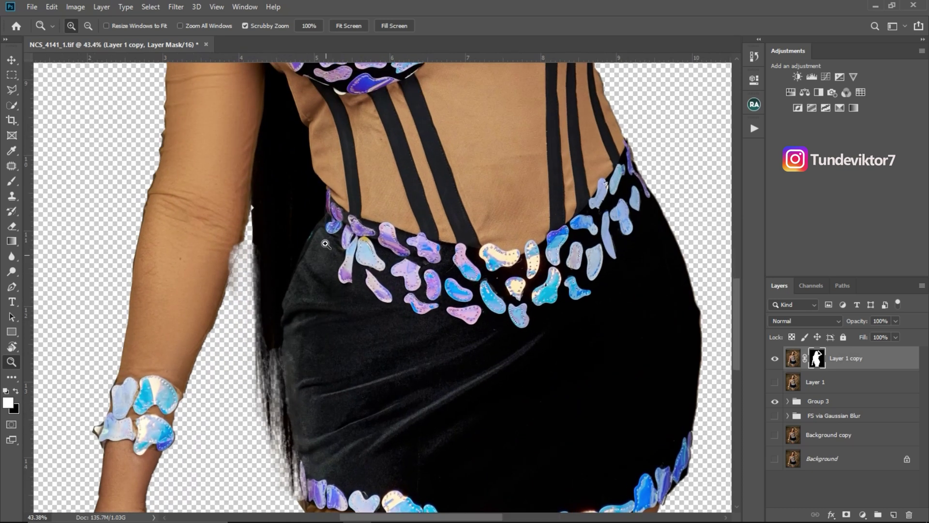
{"action": "left_click_drag", "start_coordinate": [322, 237], "coordinate": [383, 308]}
{"action": "left_click_drag", "start_coordinate": [225, 229], "coordinate": [268, 260]}
{"action": "scroll", "coordinate": [269, 260], "scroll_direction": "up", "scroll_amount": 5}
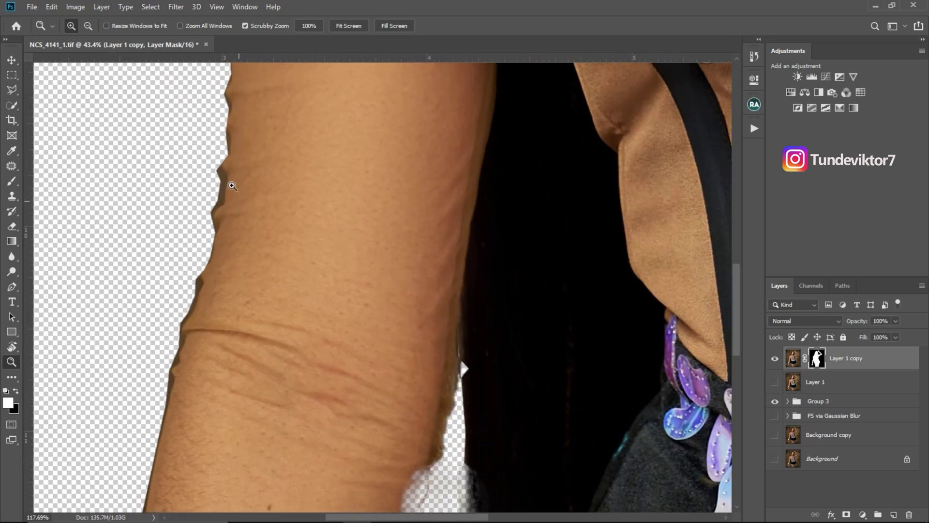
{"action": "left_click_drag", "start_coordinate": [461, 341], "coordinate": [404, 329]}
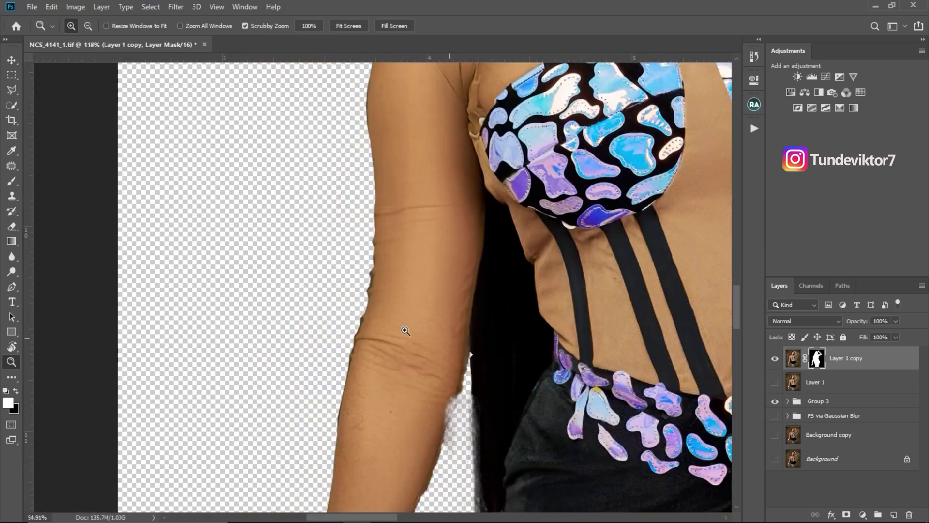
{"action": "left_click_drag", "start_coordinate": [489, 342], "coordinate": [439, 308]}
{"action": "left_click_drag", "start_coordinate": [549, 267], "coordinate": [425, 402]}
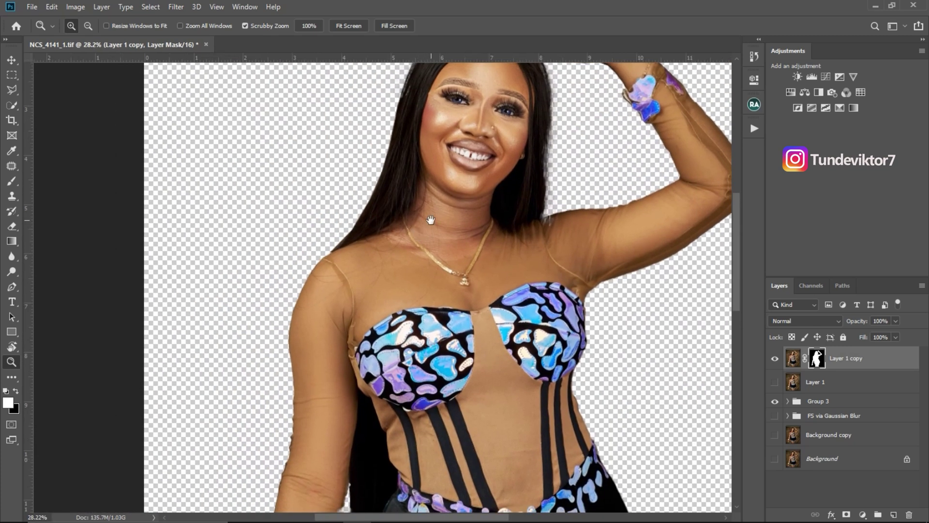
{"action": "left_click_drag", "start_coordinate": [435, 121], "coordinate": [373, 274]}
{"action": "left_click_drag", "start_coordinate": [397, 216], "coordinate": [441, 262]}
{"action": "scroll", "coordinate": [442, 261], "scroll_direction": "down", "scroll_amount": 1}
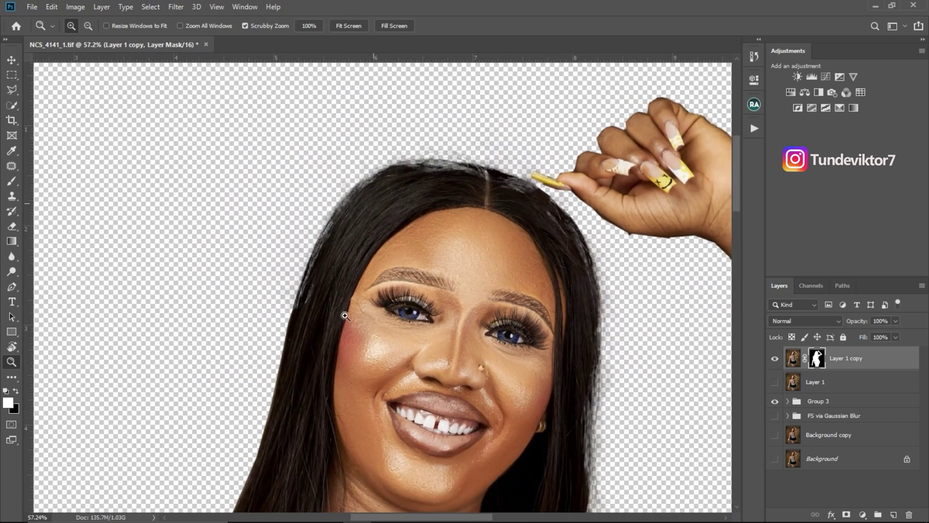
{"action": "scroll", "coordinate": [368, 300], "scroll_direction": "down", "scroll_amount": 5}
{"action": "scroll", "coordinate": [382, 289], "scroll_direction": "up", "scroll_amount": 1}
{"action": "scroll", "coordinate": [384, 287], "scroll_direction": "down", "scroll_amount": 2}
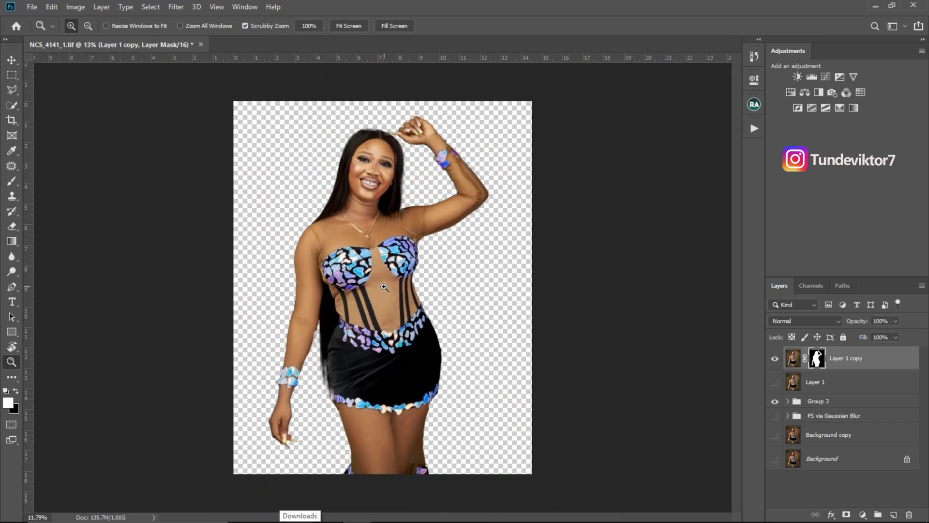
{"action": "scroll", "coordinate": [384, 289], "scroll_direction": "up", "scroll_amount": 1}
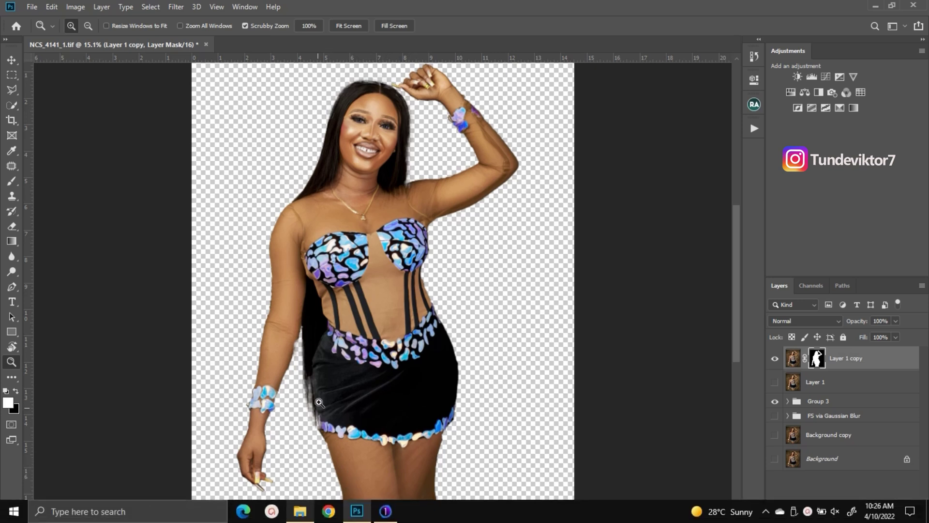
{"action": "left_click", "coordinate": [300, 512]}
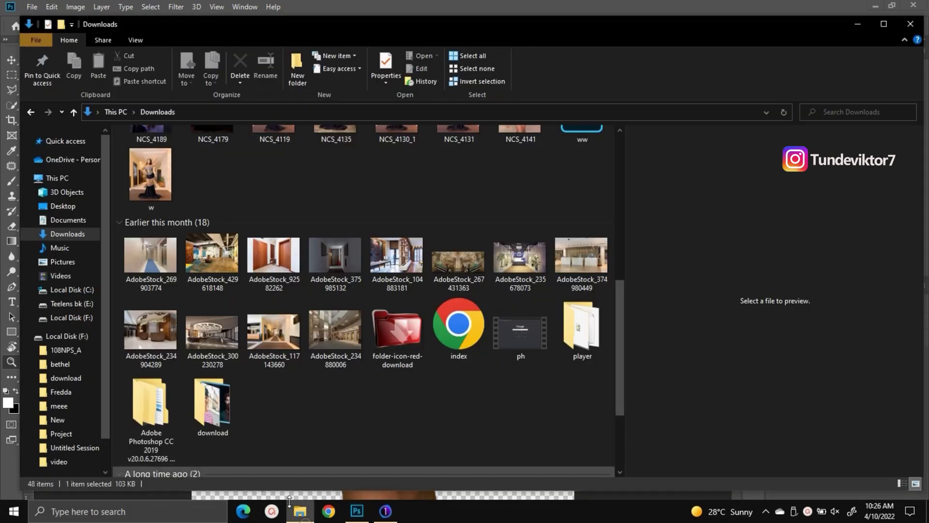
{"action": "left_click", "coordinate": [591, 265]}
{"action": "mouse_move", "coordinate": [581, 255]}
{"action": "left_mouse_down"}
{"action": "mouse_move", "coordinate": [547, 262]}
{"action": "mouse_move", "coordinate": [476, 335]}
{"action": "mouse_move", "coordinate": [446, 473]}
{"action": "mouse_move", "coordinate": [458, 498]}
{"action": "mouse_move", "coordinate": [516, 368]}
{"action": "mouse_move", "coordinate": [588, 269]}
{"action": "left_mouse_up"}
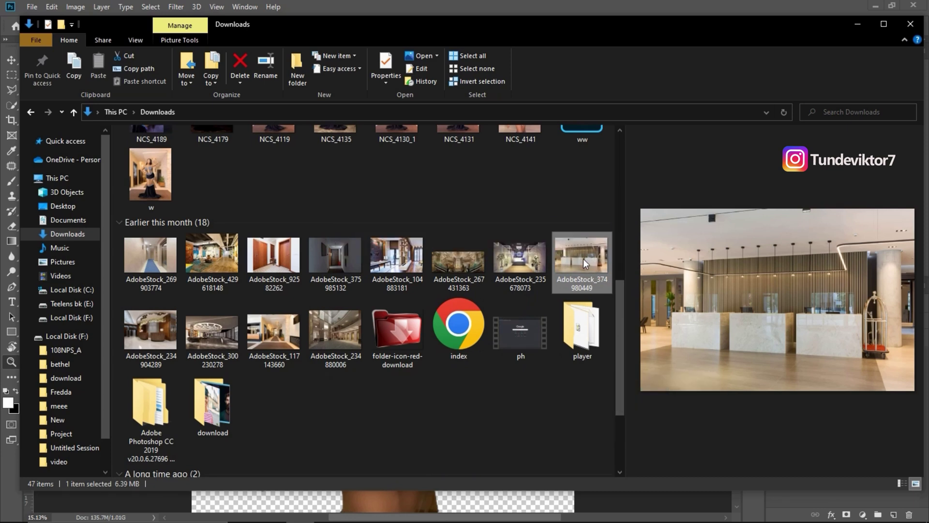
{"action": "left_click_drag", "start_coordinate": [583, 258], "coordinate": [350, 309]}
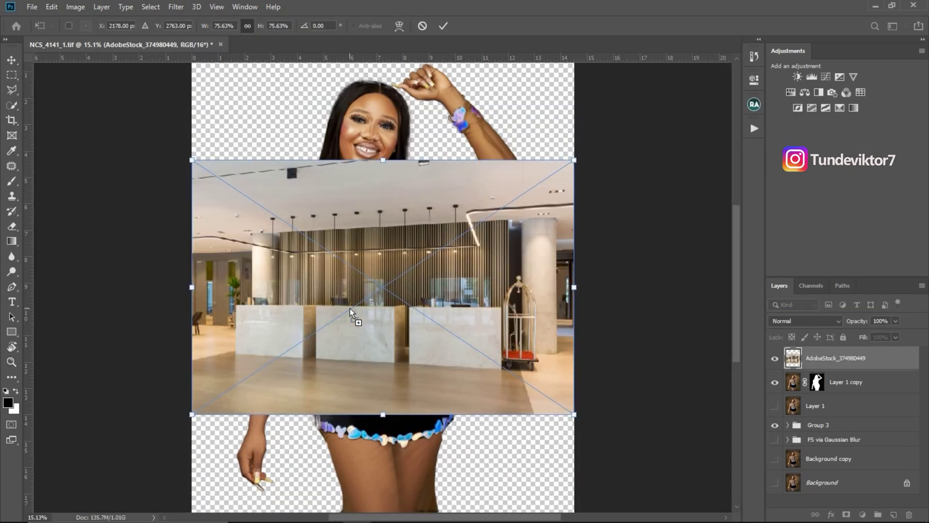
{"action": "left_click", "coordinate": [422, 25]}
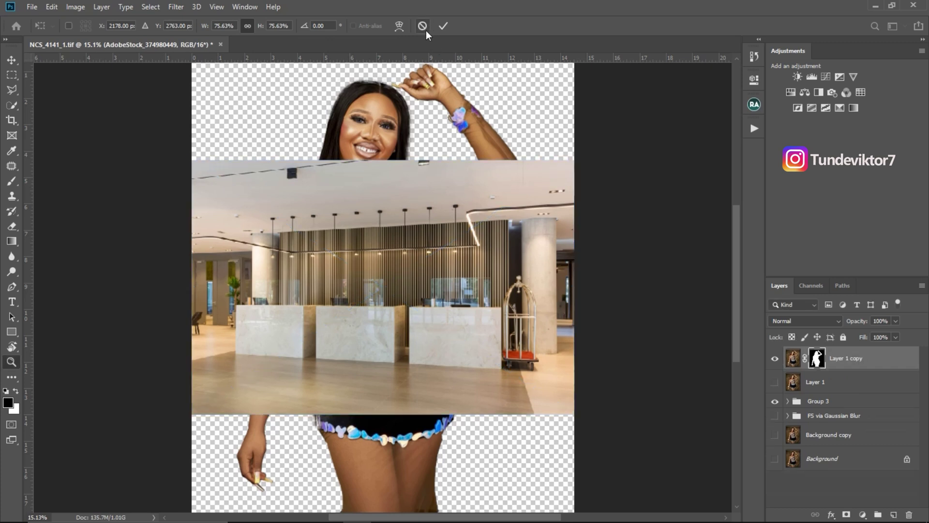
- Place the AdobeStock_374980449 lobby image from the Downloads folder as an embedded layer and commit the placement
{"action": "scroll", "coordinate": [427, 217], "scroll_direction": "up", "scroll_amount": 2}
{"action": "left_click", "coordinate": [31, 7]}
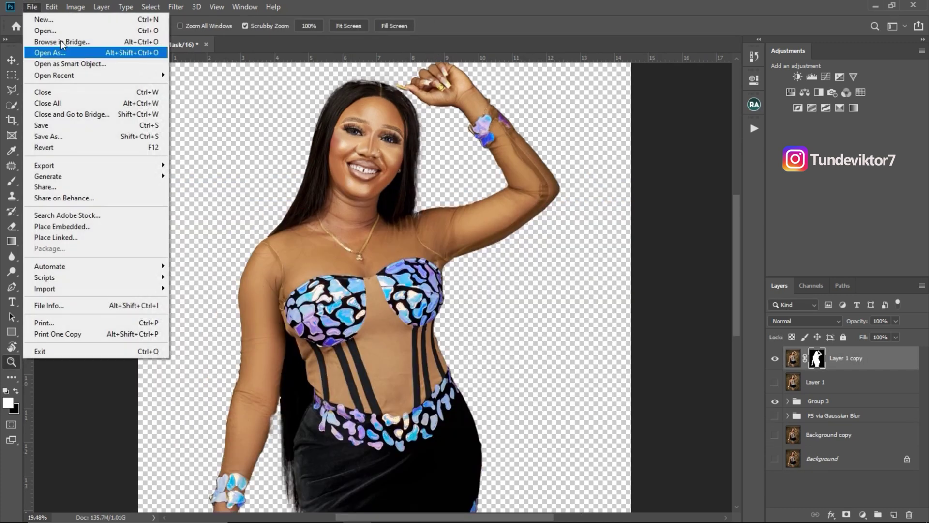
{"action": "left_click", "coordinate": [88, 228]}
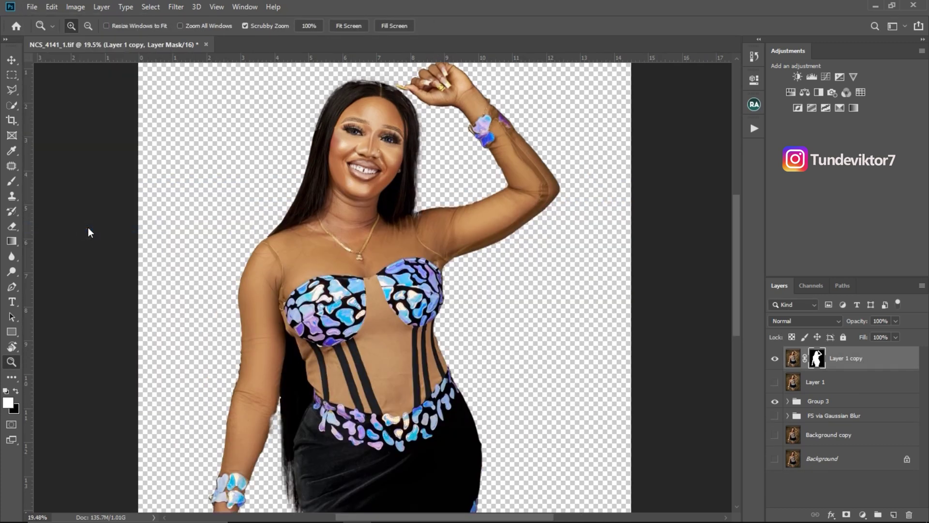
{"action": "left_click_drag", "start_coordinate": [368, 106], "coordinate": [361, 182]}
{"action": "left_click", "coordinate": [327, 188]}
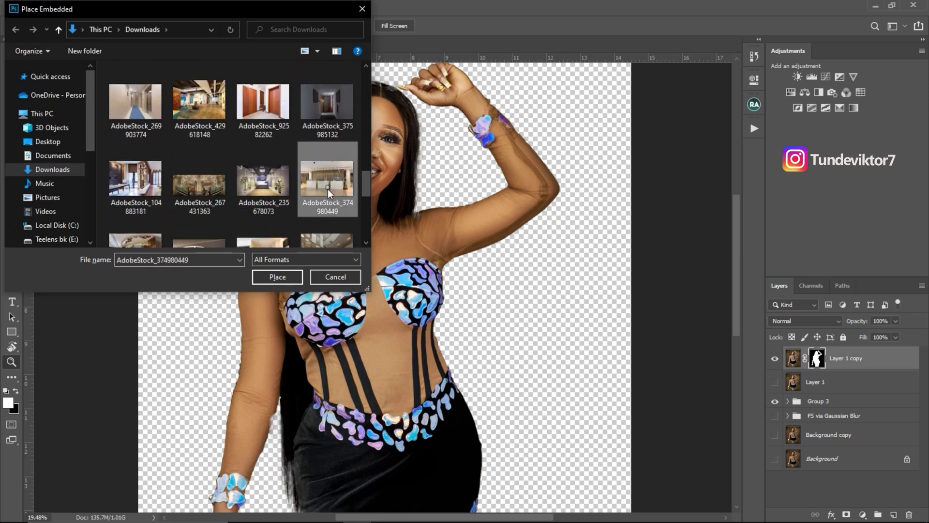
{"action": "left_click", "coordinate": [276, 277]}
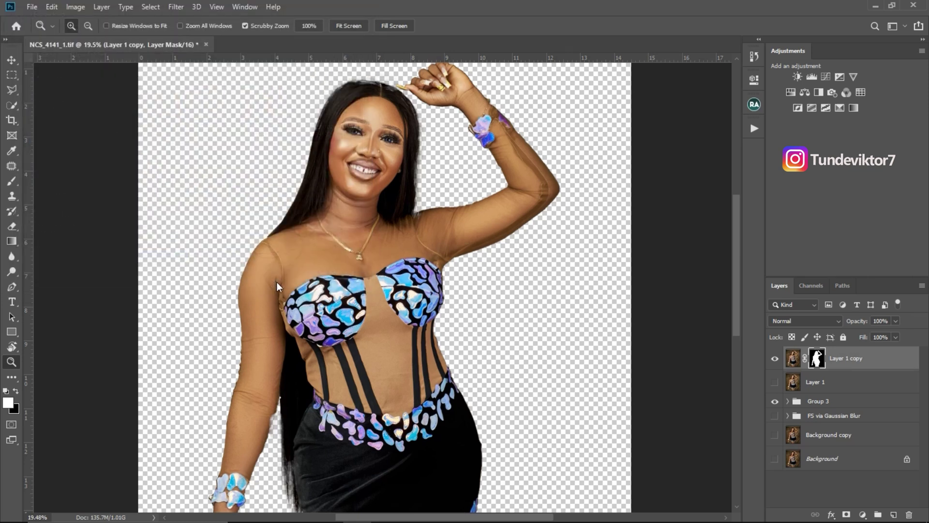
{"action": "key", "text": "Return"}
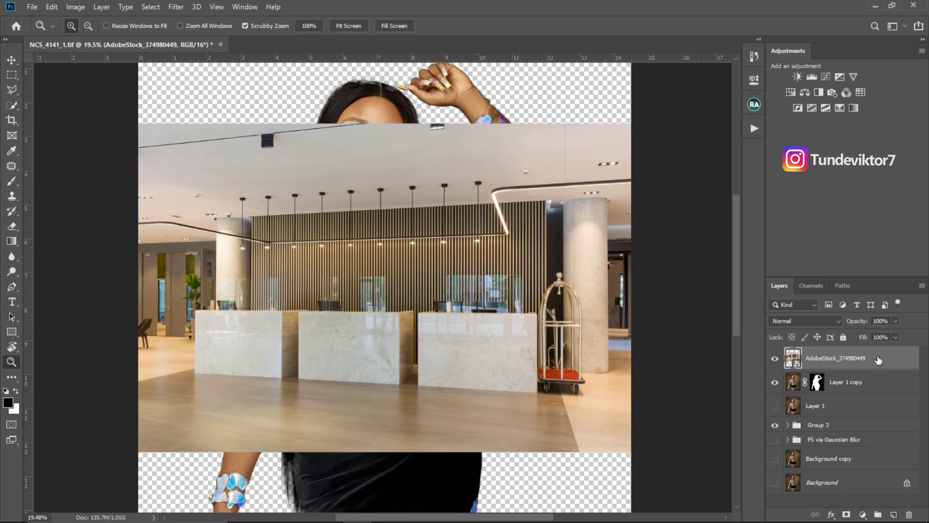
- Move the AdobeStock_374980449 layer directly beneath Layer 1 copy so the lobby sits behind the woman
{"action": "left_click_drag", "start_coordinate": [879, 359], "coordinate": [866, 392]}
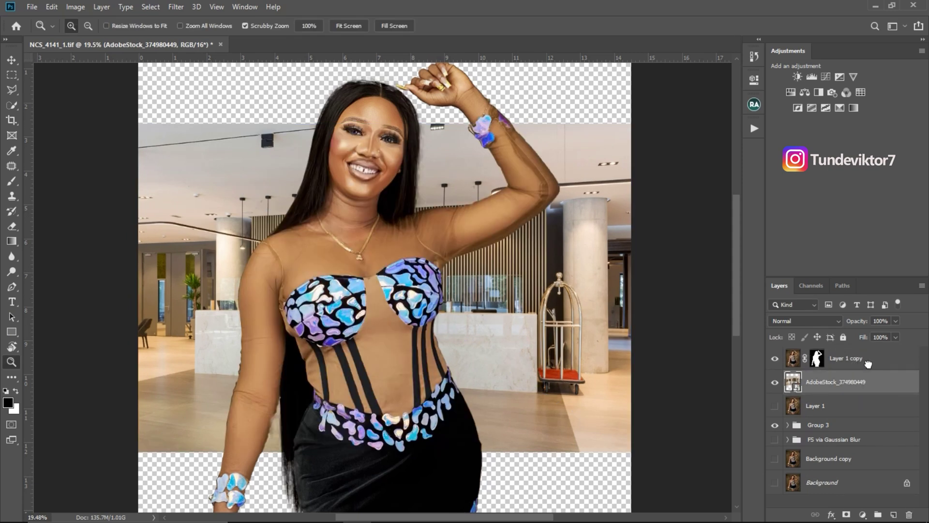
{"action": "left_click_drag", "start_coordinate": [433, 328], "coordinate": [401, 230]}
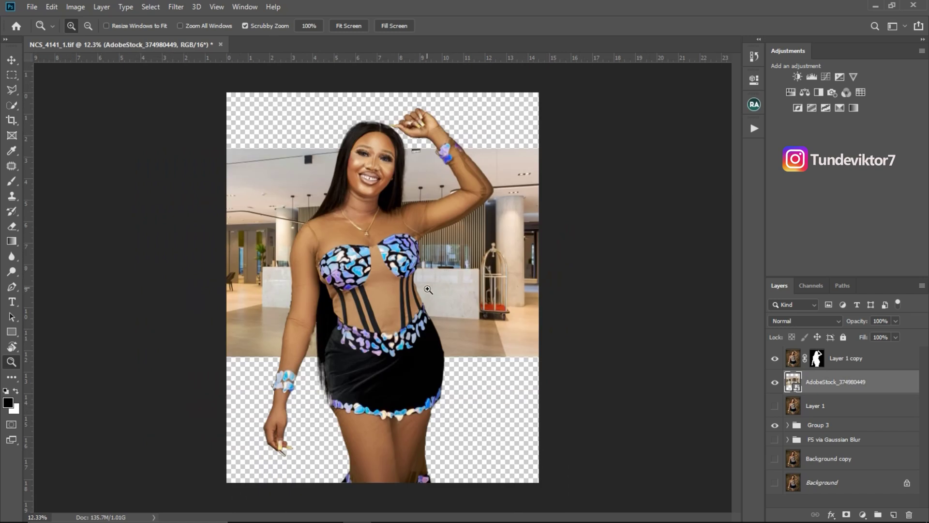
{"action": "left_click_drag", "start_coordinate": [435, 290], "coordinate": [414, 293]}
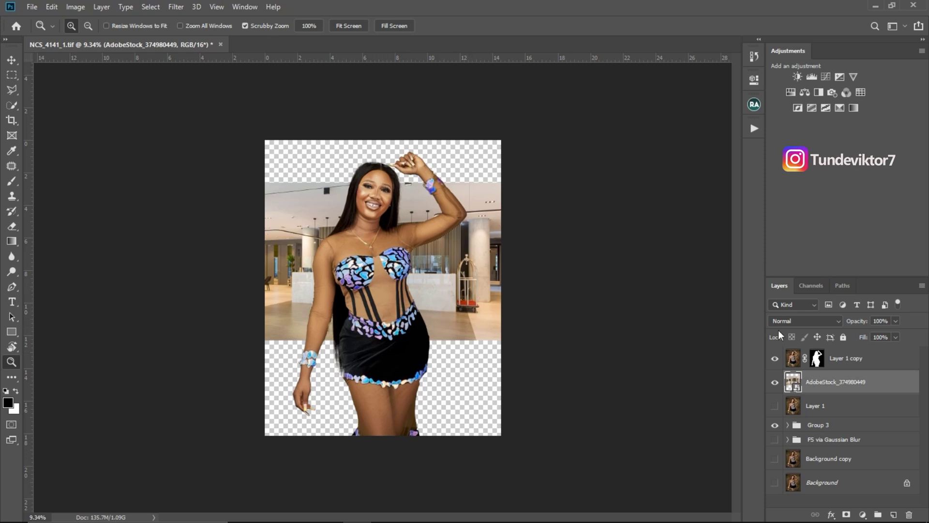
- Try stretching the lobby image vertically beyond the canvas's upper and lower edges, and undo the stretch
{"action": "left_click", "coordinate": [12, 60]}
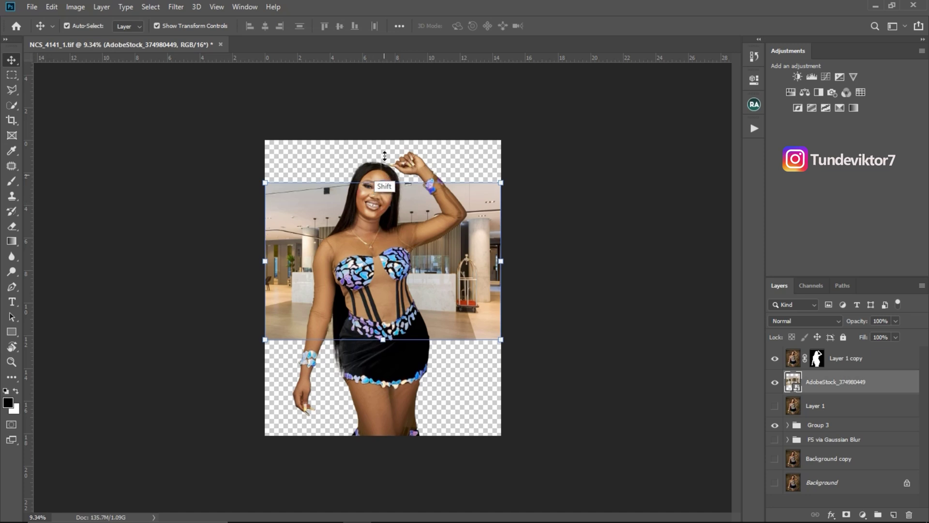
{"action": "left_click_drag", "start_coordinate": [385, 181], "coordinate": [383, 133]}
{"action": "left_click_drag", "start_coordinate": [367, 365], "coordinate": [382, 440]}
{"action": "key", "text": "Return"}
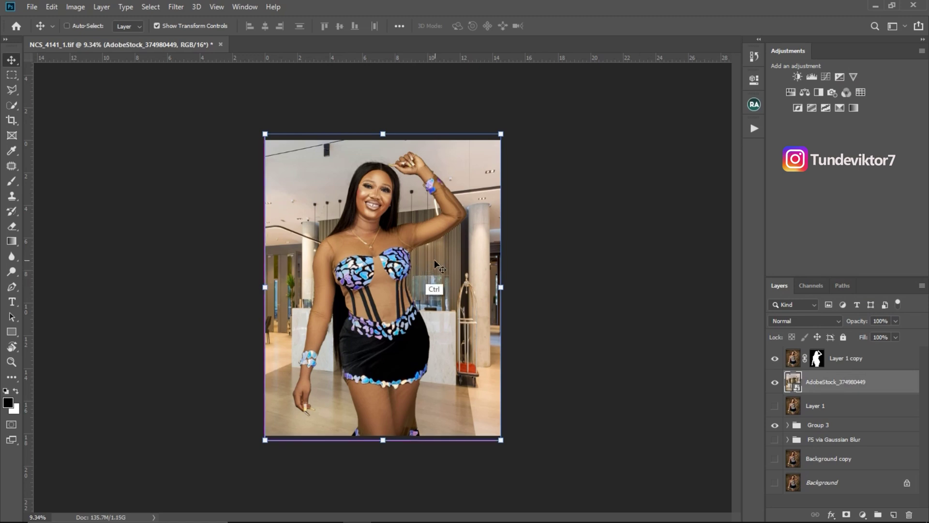
{"action": "key", "text": "ctrl+z"}
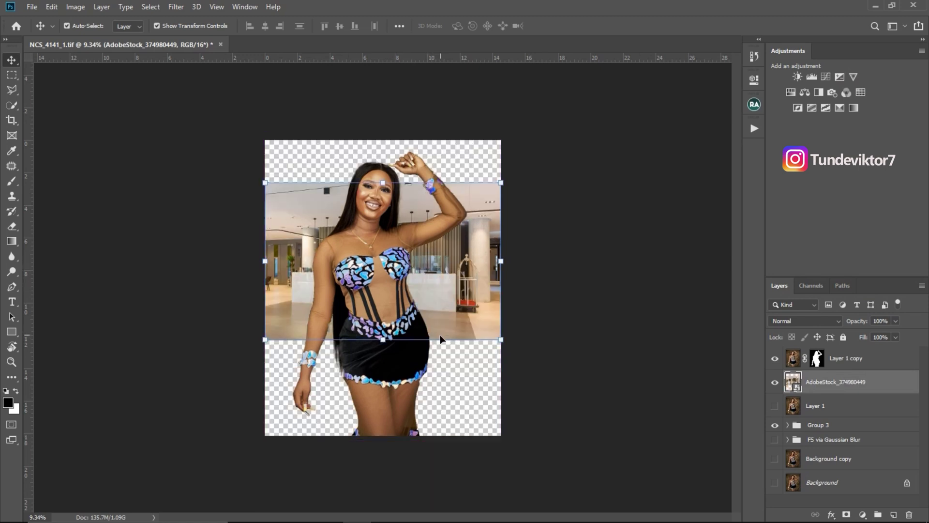
- Enlarge the lobby image proportionally and reposition it to cover the whole canvas behind the woman
{"action": "left_click_drag", "start_coordinate": [475, 228], "coordinate": [468, 261]}
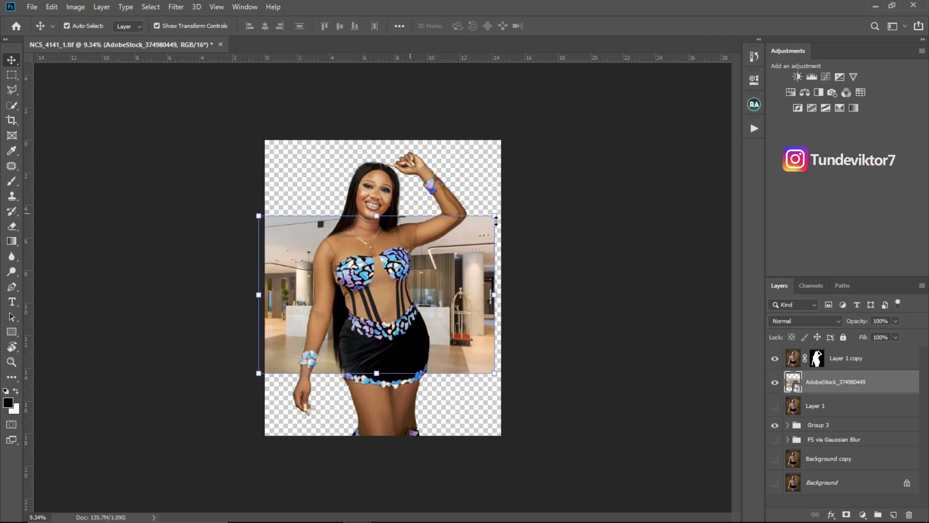
{"action": "left_click_drag", "start_coordinate": [511, 198], "coordinate": [650, 112]}
{"action": "left_click_drag", "start_coordinate": [242, 125], "coordinate": [165, 76]}
{"action": "left_click_drag", "start_coordinate": [416, 373], "coordinate": [405, 431]}
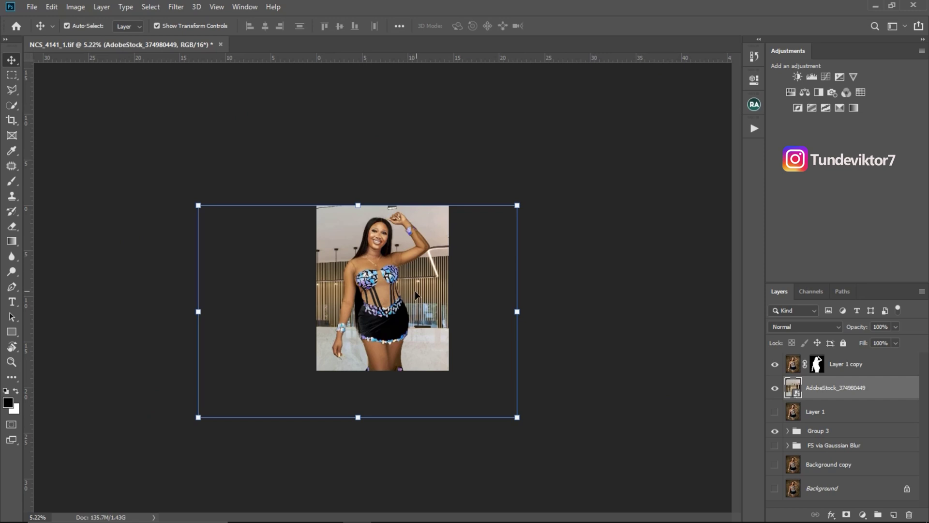
- Scale the woman on Layer 1 copy down to about 79% and place her near the canvas's horizontal centre, against its lower edge
{"action": "mouse_move", "coordinate": [414, 290]}
{"action": "left_mouse_down"}
{"action": "mouse_move", "coordinate": [421, 276]}
{"action": "mouse_move", "coordinate": [416, 299]}
{"action": "left_mouse_up"}
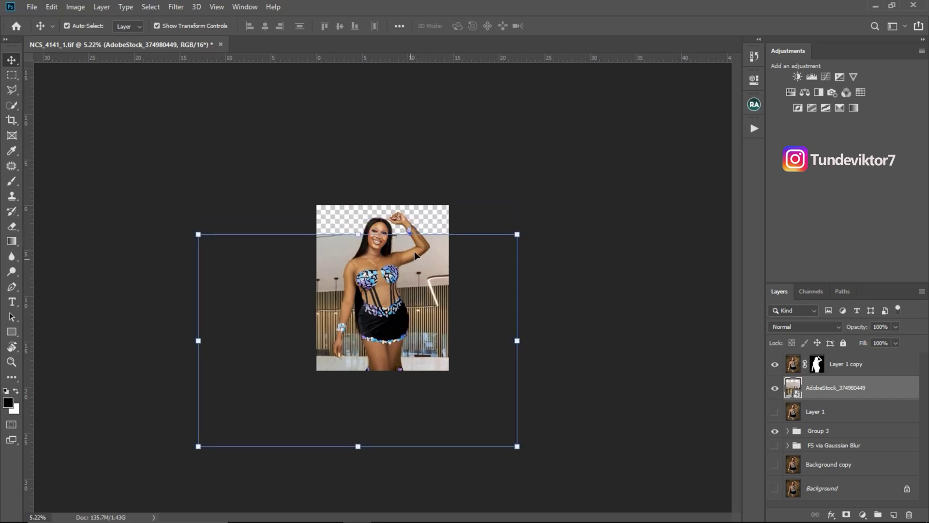
{"action": "left_click_drag", "start_coordinate": [414, 251], "coordinate": [414, 222]}
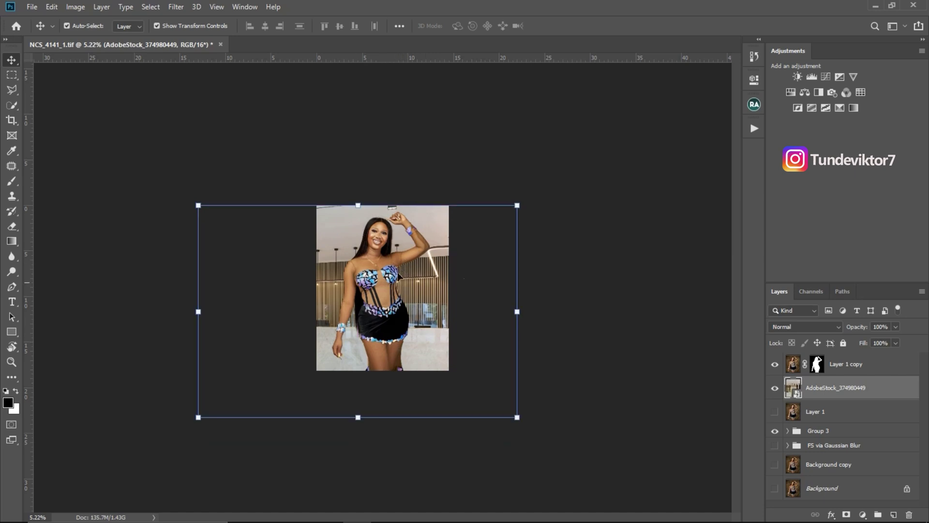
{"action": "left_click", "coordinate": [792, 365]}
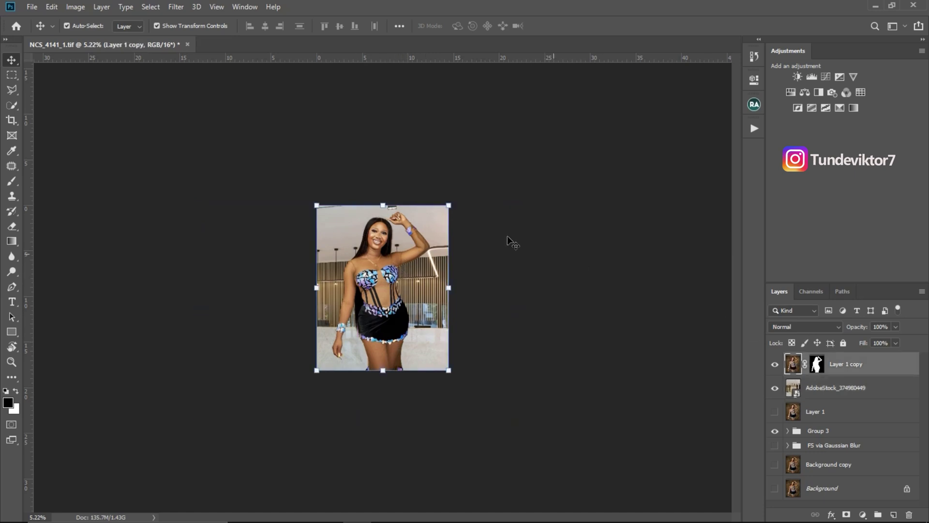
{"action": "left_click_drag", "start_coordinate": [449, 207], "coordinate": [419, 242]}
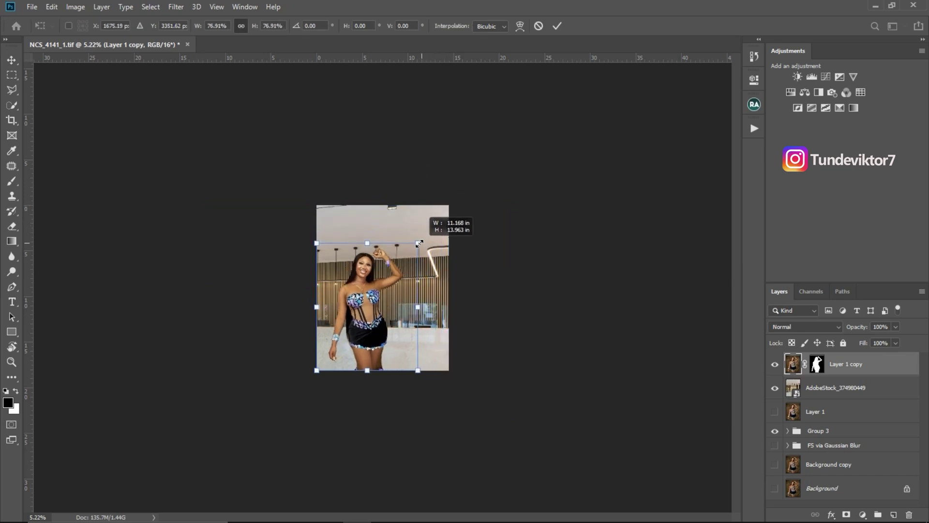
{"action": "left_click_drag", "start_coordinate": [369, 320], "coordinate": [383, 319]}
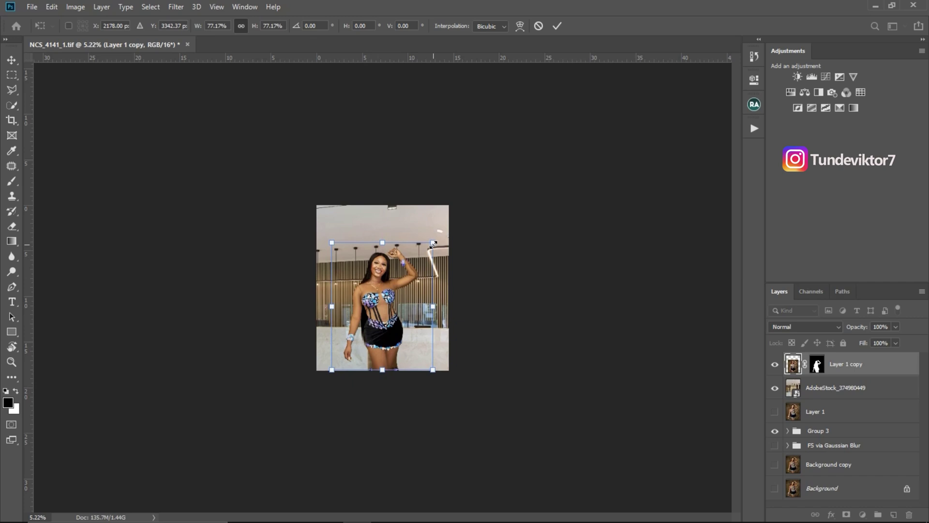
{"action": "left_click_drag", "start_coordinate": [433, 244], "coordinate": [435, 241]}
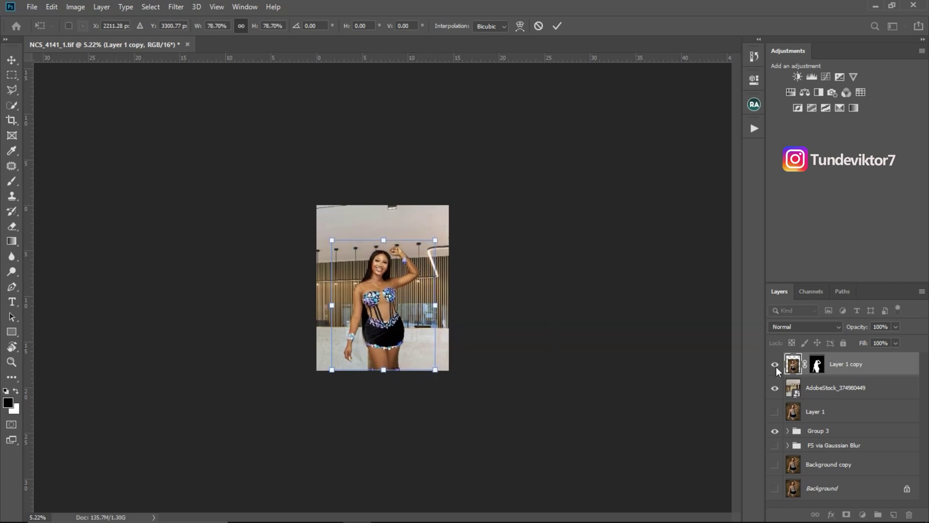
- Scale the AdobeStock_374980449 lobby image to about 150% and reposition it so it still fills the canvas behind the woman
{"action": "left_click", "coordinate": [794, 388]}
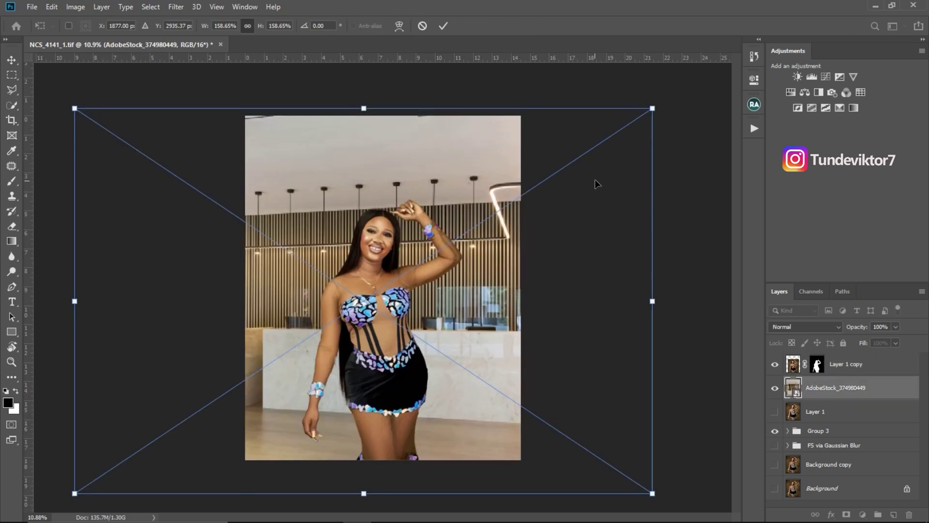
{"action": "mouse_move", "coordinate": [439, 291]}
{"action": "left_mouse_down"}
{"action": "mouse_move", "coordinate": [468, 292]}
{"action": "mouse_move", "coordinate": [424, 295]}
{"action": "mouse_move", "coordinate": [432, 296]}
{"action": "left_mouse_up"}
{"action": "left_click_drag", "start_coordinate": [645, 117], "coordinate": [613, 147]}
{"action": "left_click_drag", "start_coordinate": [453, 296], "coordinate": [459, 278]}
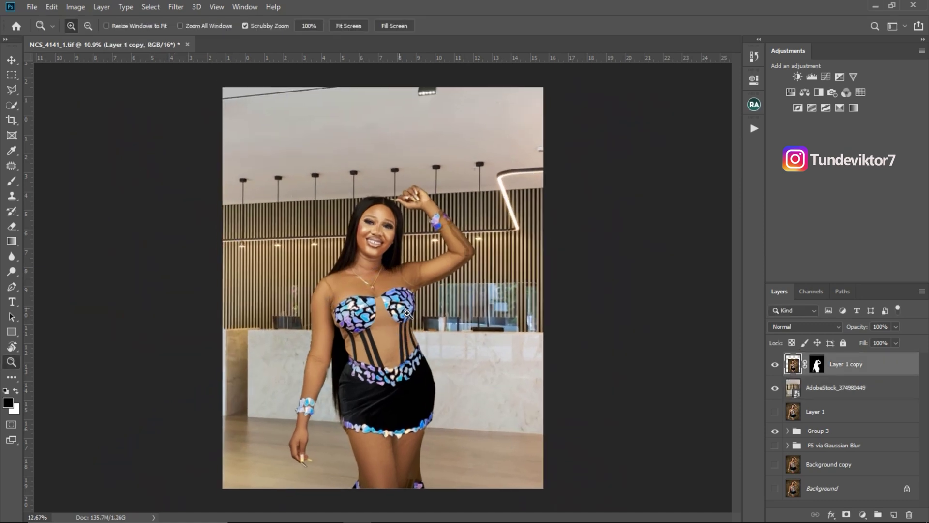
{"action": "mouse_move", "coordinate": [397, 322]}
{"action": "left_mouse_down"}
{"action": "mouse_move", "coordinate": [405, 322]}
{"action": "mouse_move", "coordinate": [392, 322]}
{"action": "left_mouse_up"}
{"action": "key", "text": "v"}
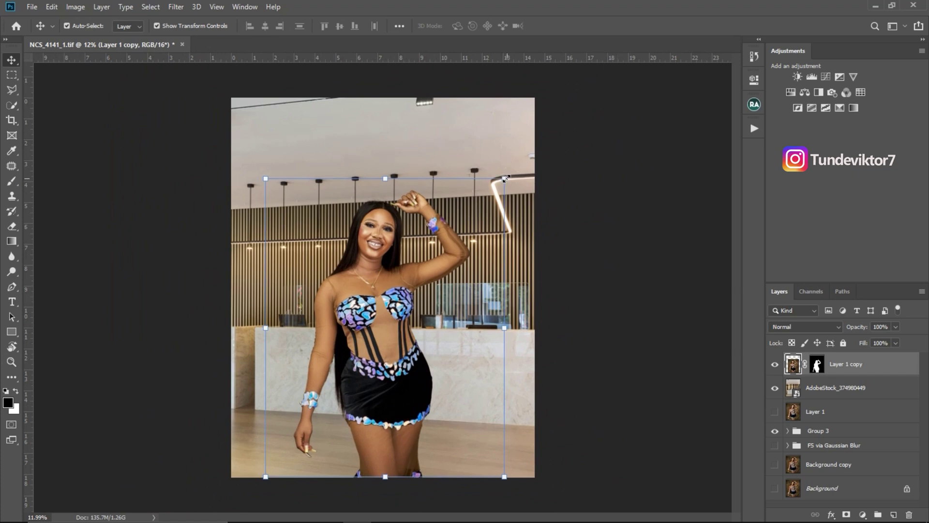
- Enlarge the woman on Layer 1 copy to about 103.67%, shift her slightly left along the canvas's lower edge, and commit the transform
{"action": "mouse_move", "coordinate": [504, 179]}
{"action": "left_mouse_down"}
{"action": "mouse_move", "coordinate": [531, 166]}
{"action": "mouse_move", "coordinate": [523, 174]}
{"action": "left_mouse_up"}
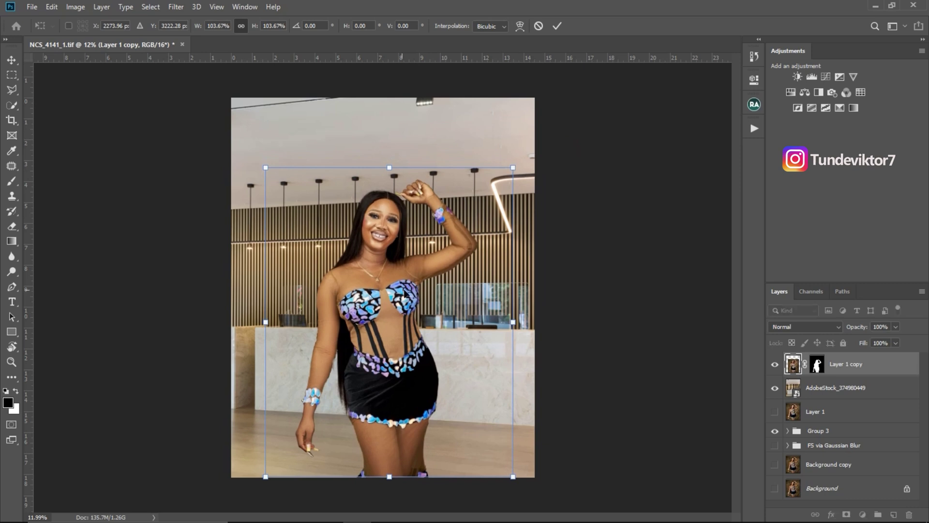
{"action": "mouse_move", "coordinate": [393, 282]}
{"action": "left_mouse_down"}
{"action": "mouse_move", "coordinate": [384, 282]}
{"action": "mouse_move", "coordinate": [392, 290]}
{"action": "left_mouse_up"}
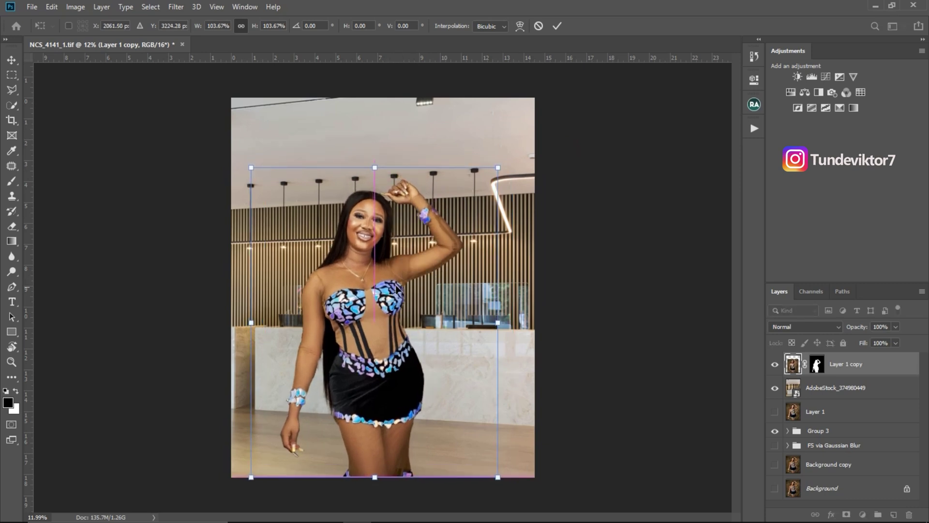
{"action": "left_click", "coordinate": [558, 25]}
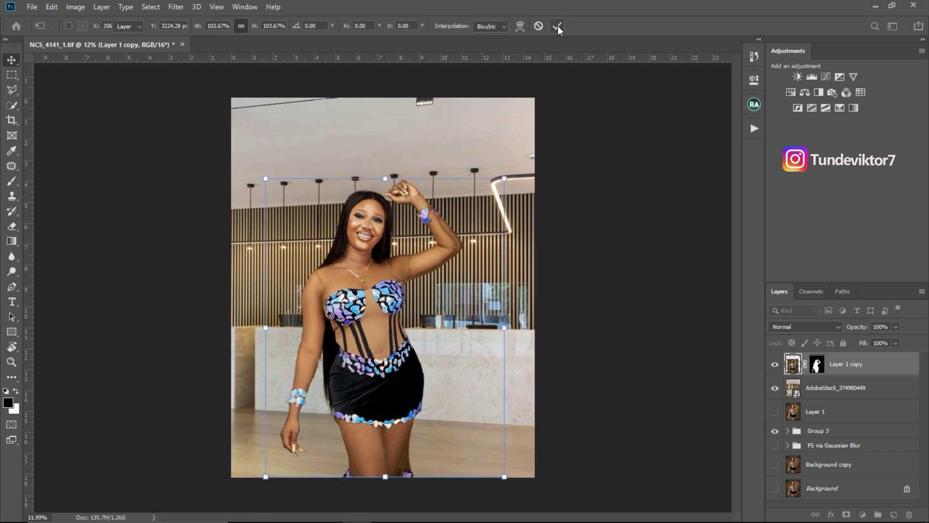
- Paint white on Layer 1 copy's mask with a size 50 brush to restore the inner edge of the woman's lowered arm
{"action": "key", "text": "z"}
{"action": "left_click_drag", "start_coordinate": [350, 323], "coordinate": [369, 321]}
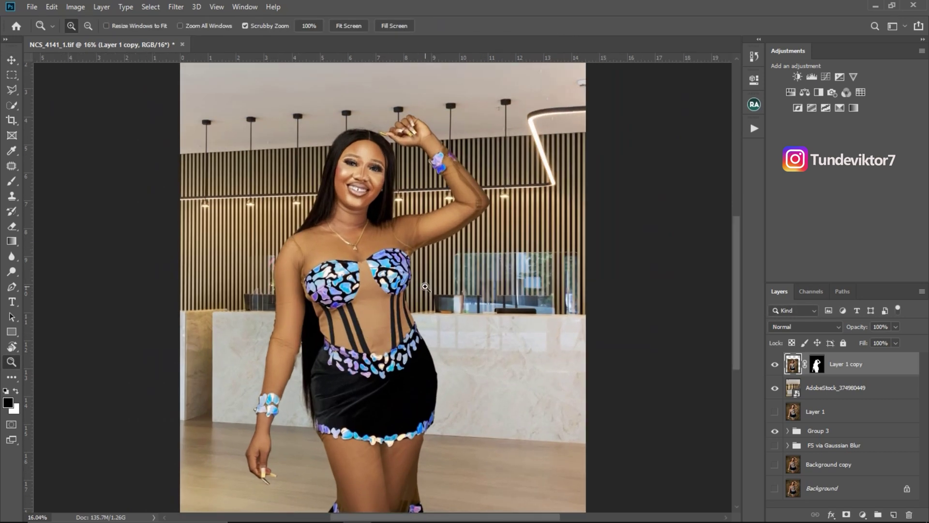
{"action": "left_click_drag", "start_coordinate": [311, 356], "coordinate": [309, 353]}
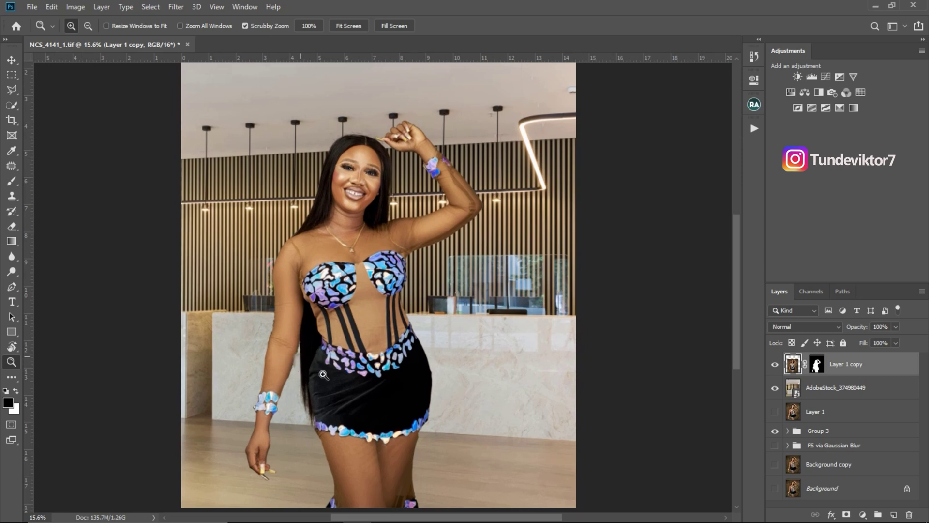
{"action": "left_click_drag", "start_coordinate": [324, 375], "coordinate": [344, 386]}
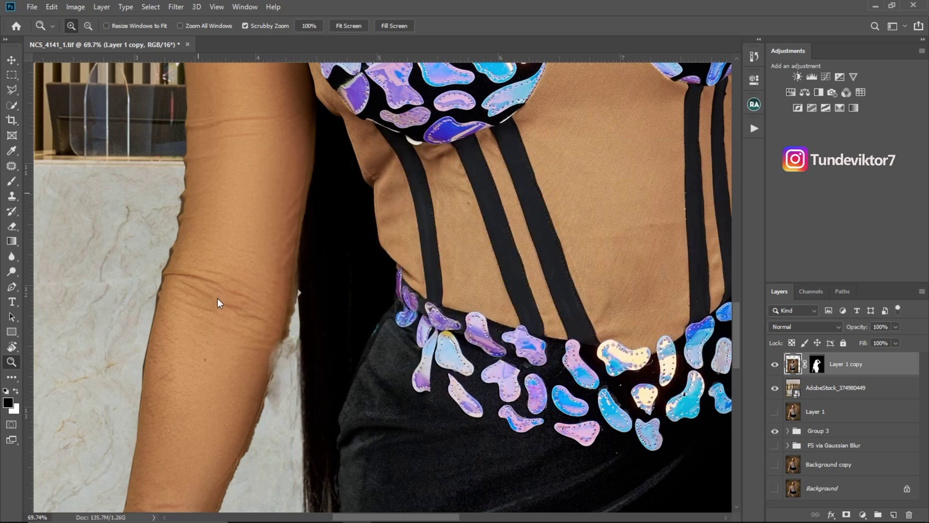
{"action": "left_click", "coordinate": [817, 366]}
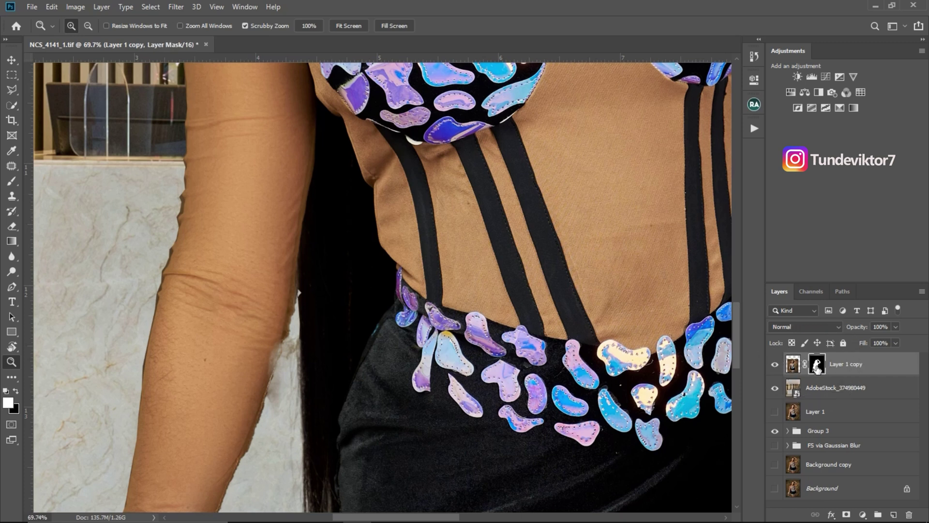
{"action": "left_click", "coordinate": [11, 180]}
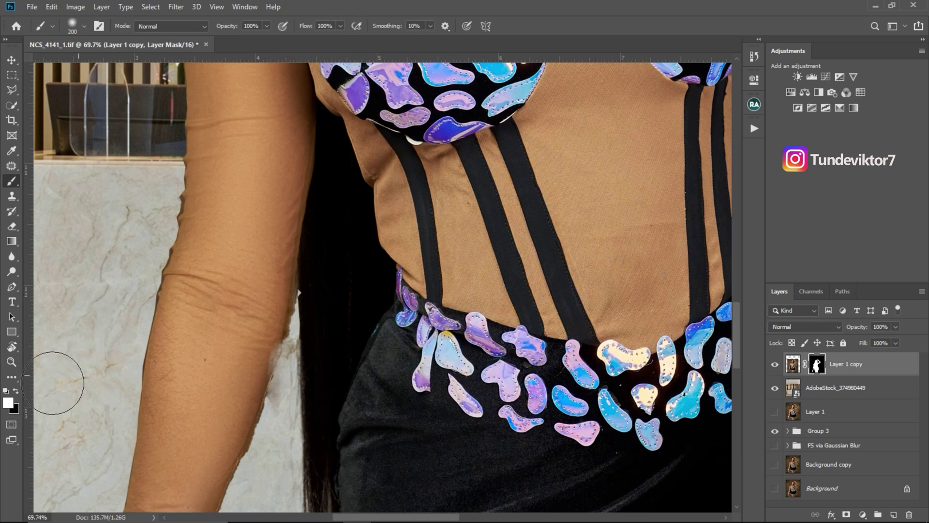
{"action": "key", "text": "bracketleft"}
{"action": "key", "text": "bracketleft"}
{"action": "key", "text": "bracketleft"}
{"action": "key", "text": "bracketleft"}
{"action": "key", "text": "bracketleft"}
{"action": "key", "text": "bracketleft"}
{"action": "key", "text": "bracketleft"}
{"action": "left_click_drag", "start_coordinate": [262, 368], "coordinate": [291, 283]}
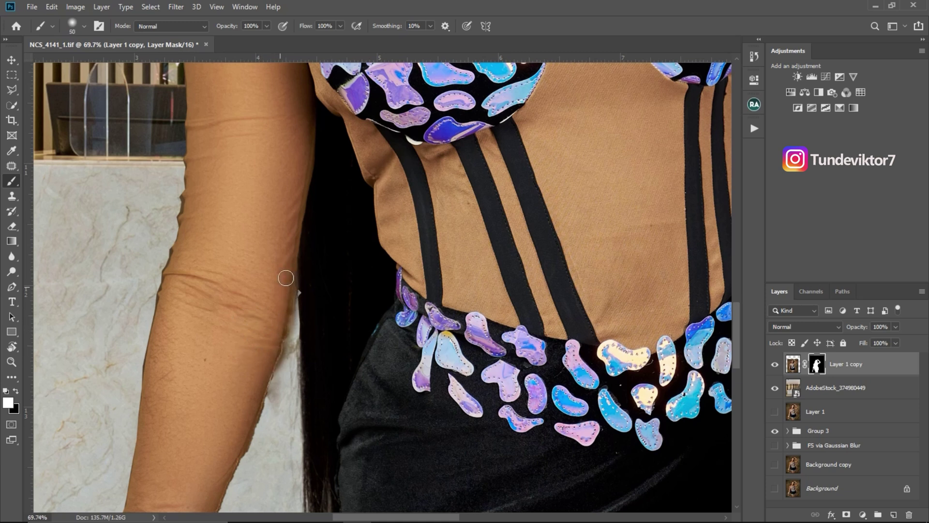
{"action": "left_click_drag", "start_coordinate": [255, 367], "coordinate": [254, 398]}
{"action": "left_click_drag", "start_coordinate": [236, 454], "coordinate": [245, 494]}
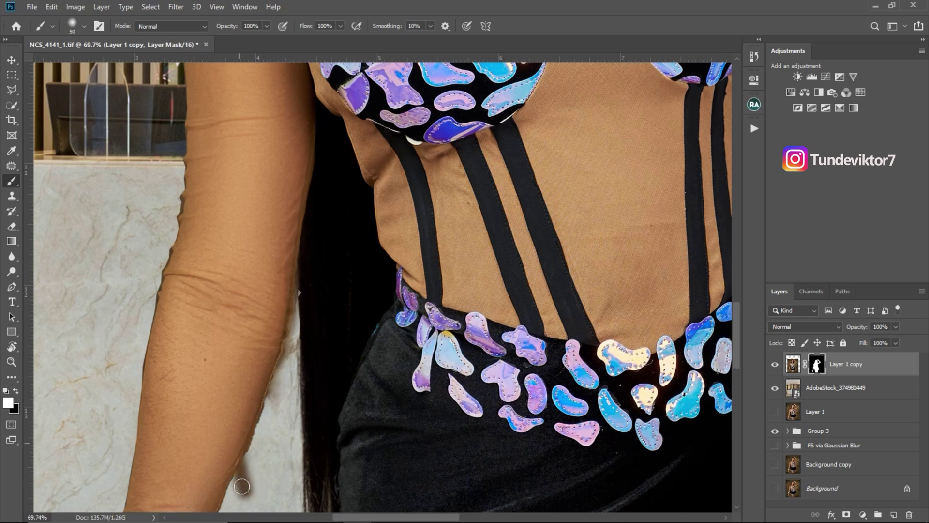
- Paint black on the mask to clean up the background spill between the lowered forearm and the long hair, varying the brush size
{"action": "left_click_drag", "start_coordinate": [226, 400], "coordinate": [261, 324]}
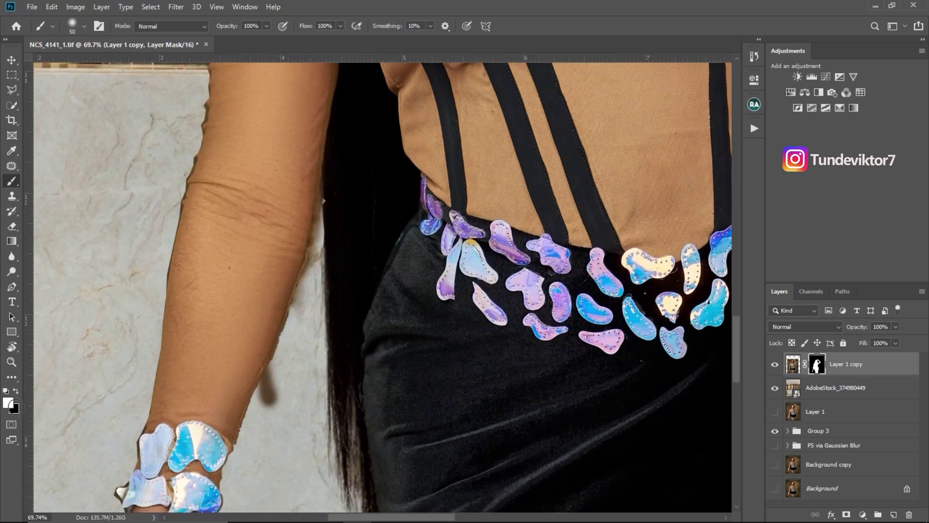
{"action": "key", "text": "x"}
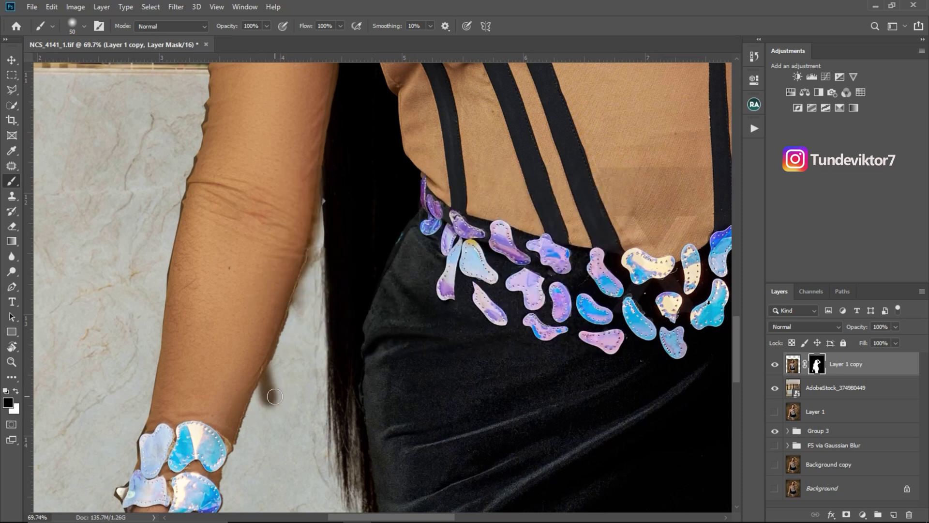
{"action": "mouse_move", "coordinate": [274, 401]}
{"action": "left_mouse_down"}
{"action": "mouse_move", "coordinate": [287, 376]}
{"action": "mouse_move", "coordinate": [272, 382]}
{"action": "mouse_move", "coordinate": [276, 371]}
{"action": "mouse_move", "coordinate": [266, 392]}
{"action": "left_mouse_up"}
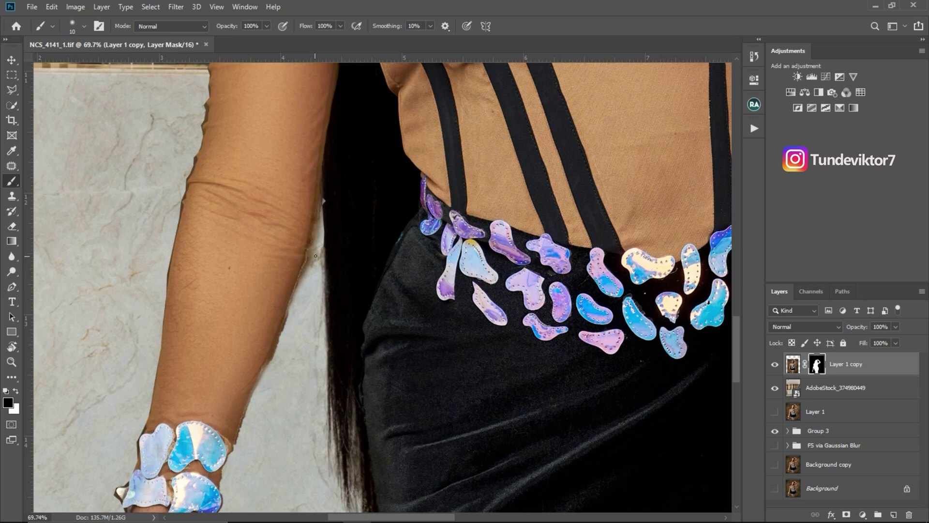
{"action": "key", "text": "bracketright"}
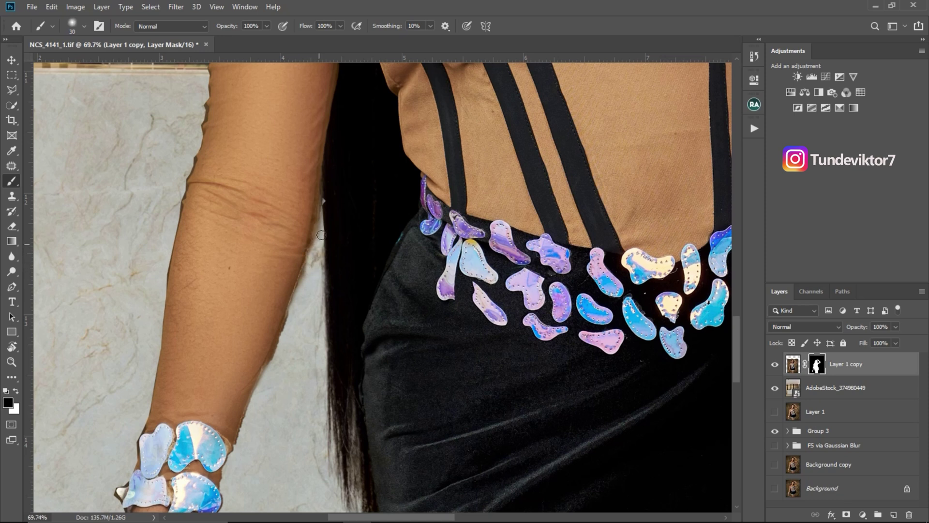
{"action": "left_click_drag", "start_coordinate": [313, 260], "coordinate": [295, 310]}
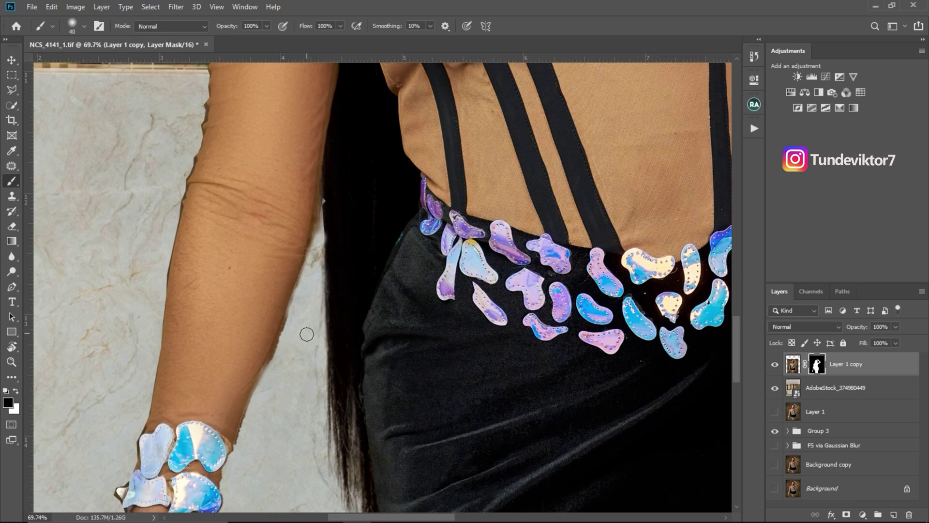
{"action": "left_click_drag", "start_coordinate": [318, 318], "coordinate": [327, 334]}
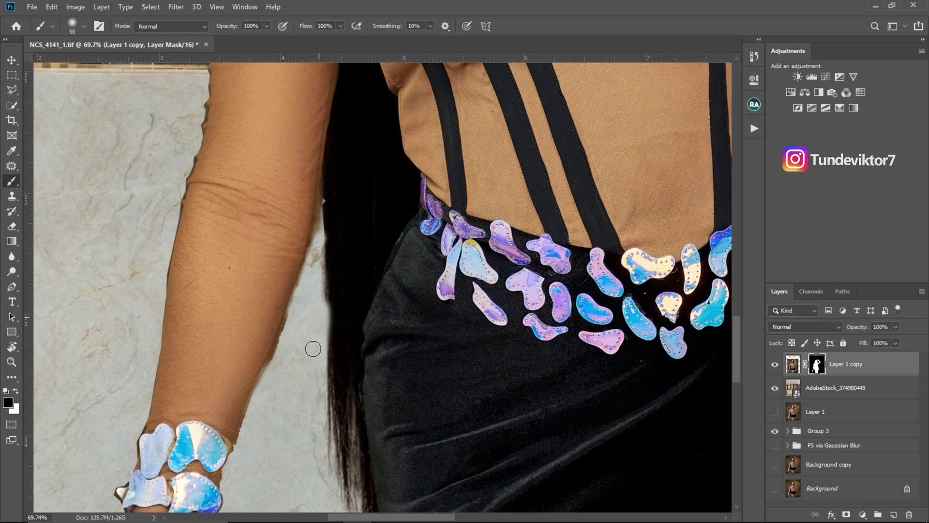
- Paint white on the mask with a size 35 brush to restore the edge of the long hair beside the skirt
{"action": "key", "text": "x"}
{"action": "key", "text": "bracketleft"}
{"action": "key", "text": "bracketleft"}
{"action": "key", "text": "bracketleft"}
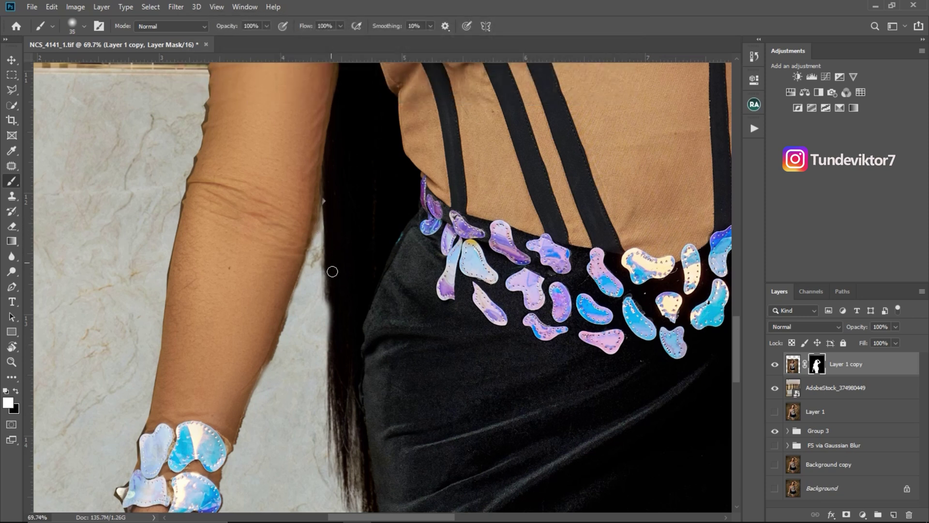
{"action": "left_click_drag", "start_coordinate": [332, 270], "coordinate": [340, 354]}
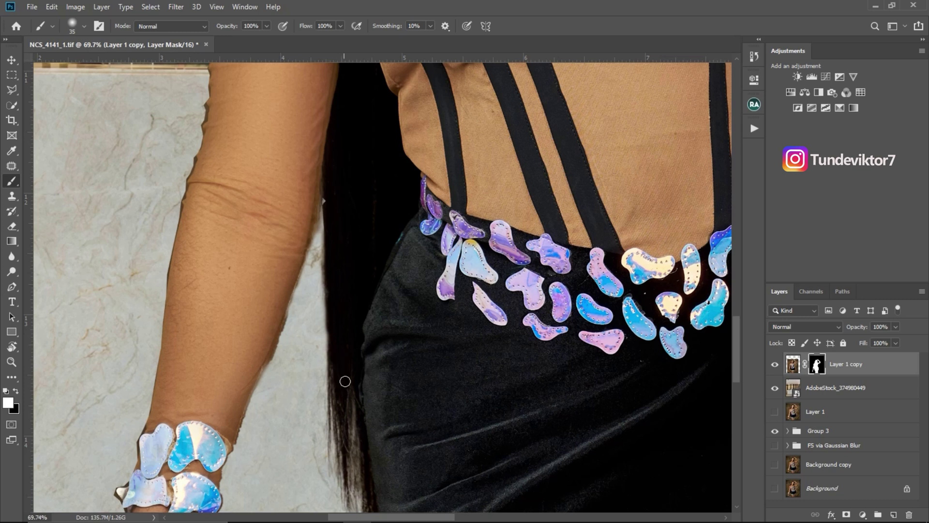
- Paint black on the mask with a size 6 brush to remove the dark fringe along the lowered arm's outer edge
{"action": "mouse_move", "coordinate": [199, 163]}
{"action": "left_mouse_down"}
{"action": "mouse_move", "coordinate": [236, 239]}
{"action": "mouse_move", "coordinate": [298, 271]}
{"action": "mouse_move", "coordinate": [285, 269]}
{"action": "left_mouse_up"}
{"action": "key", "text": "z"}
{"action": "key", "text": "b"}
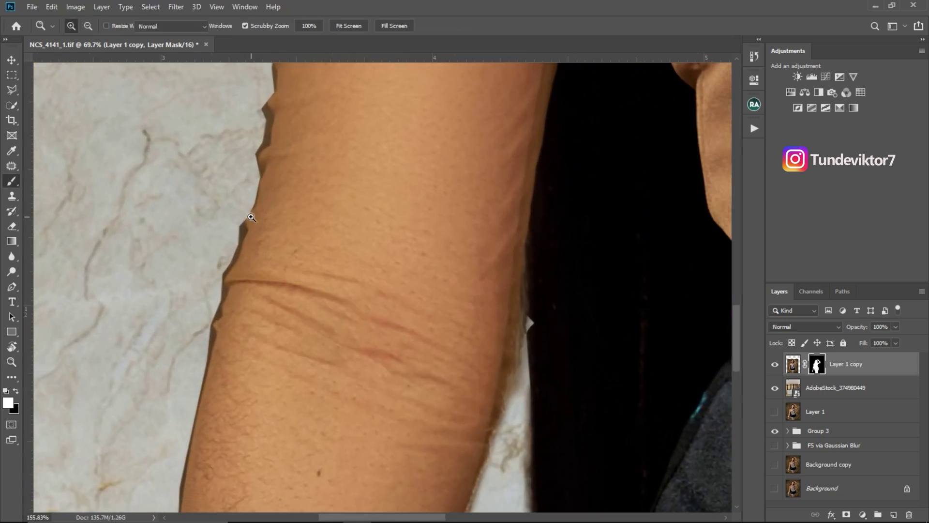
{"action": "key", "text": "x"}
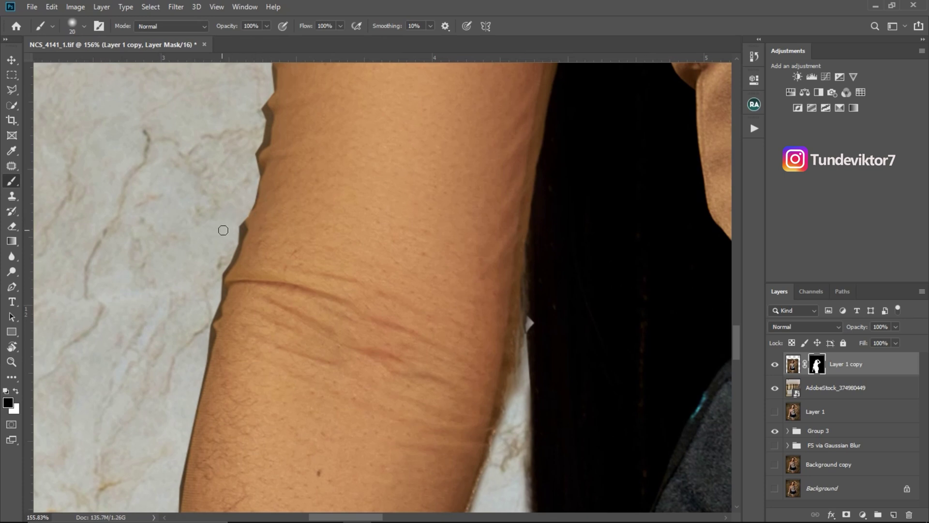
{"action": "key", "text": "bracketleft"}
{"action": "key", "text": "bracketleft"}
{"action": "key", "text": "bracketleft"}
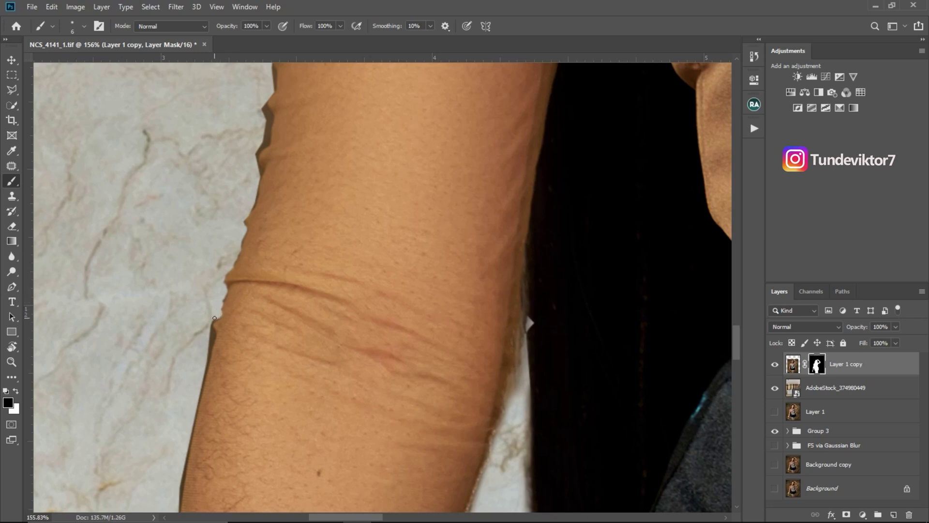
{"action": "left_click_drag", "start_coordinate": [220, 313], "coordinate": [207, 369]}
{"action": "left_click_drag", "start_coordinate": [243, 373], "coordinate": [277, 221]}
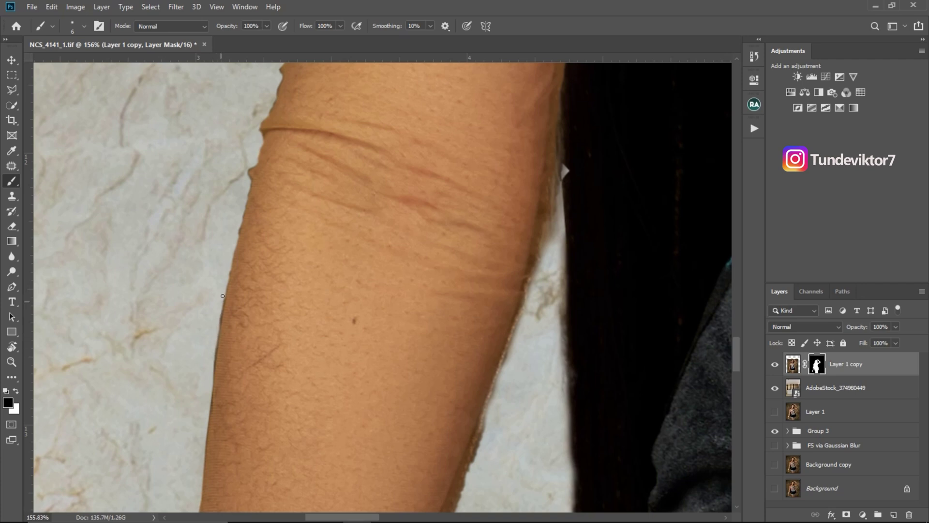
- Set up a size 45 brush with white as the painting colour for the mask around the crown of the hair
{"action": "key", "text": "z"}
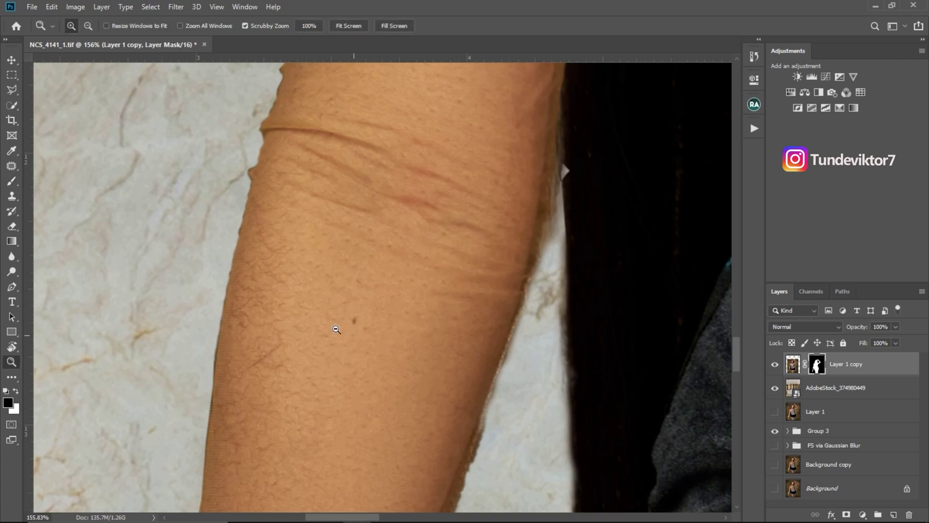
{"action": "left_click_drag", "start_coordinate": [332, 326], "coordinate": [264, 297]}
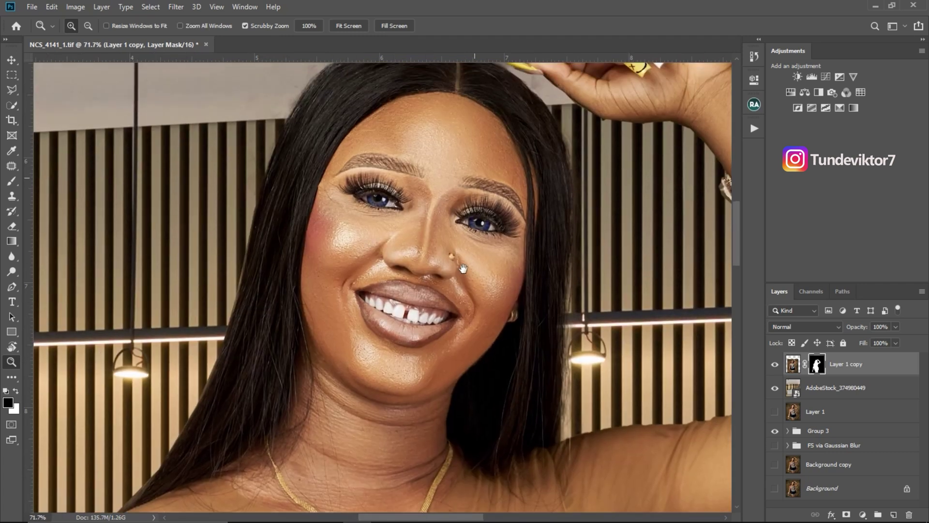
{"action": "left_click_drag", "start_coordinate": [464, 254], "coordinate": [466, 332]}
{"action": "left_click_drag", "start_coordinate": [421, 130], "coordinate": [450, 152]}
{"action": "key", "text": "b"}
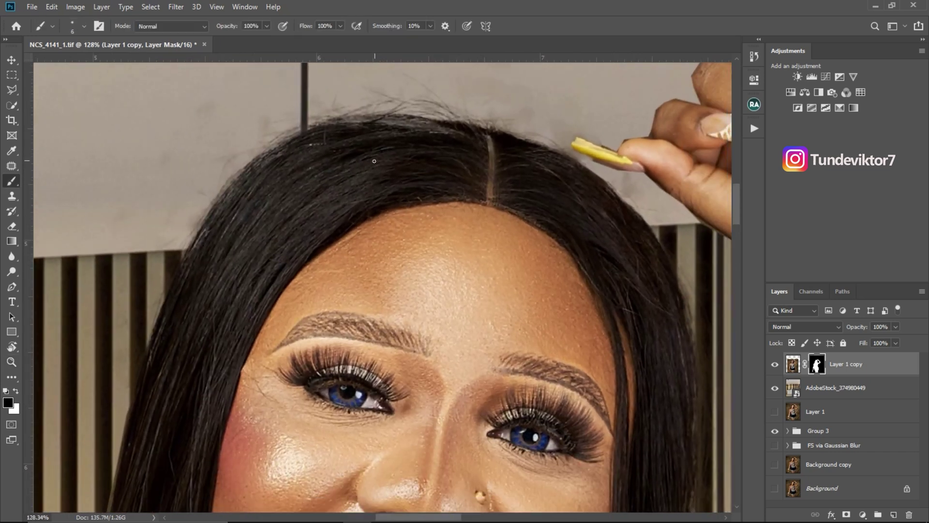
{"action": "key", "text": "bracketright"}
{"action": "key", "text": "bracketright"}
{"action": "key", "text": "bracketright"}
{"action": "key", "text": "bracketright"}
{"action": "key", "text": "bracketright"}
{"action": "key", "text": "bracketright"}
{"action": "key", "text": "bracketright"}
{"action": "key", "text": "bracketright"}
{"action": "key", "text": "bracketright"}
{"action": "key", "text": "bracketright"}
{"action": "key", "text": "x"}
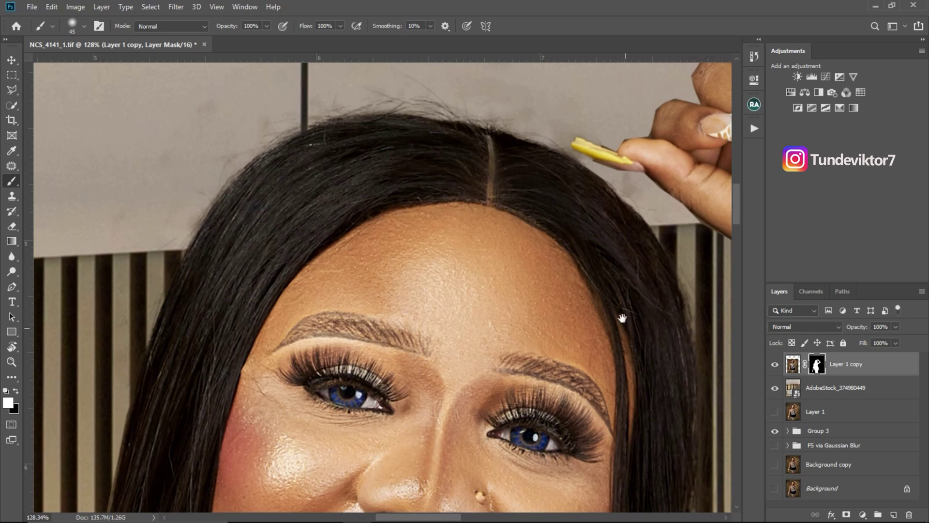
- Examine the masked edges along the woman's hair, neck and raised arm, finishing with the whole composite
{"action": "left_click_drag", "start_coordinate": [623, 319], "coordinate": [556, 187]}
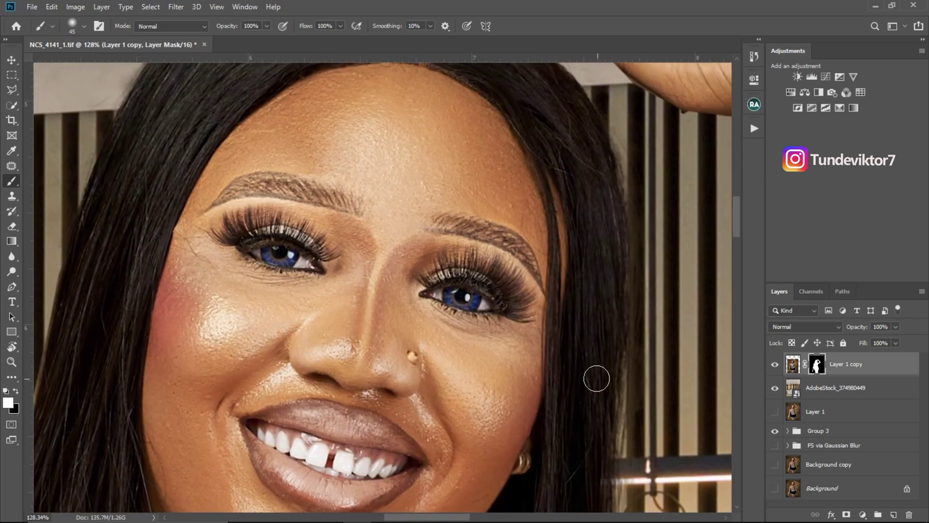
{"action": "mouse_move", "coordinate": [594, 358]}
{"action": "left_mouse_down"}
{"action": "mouse_move", "coordinate": [602, 227]}
{"action": "mouse_move", "coordinate": [606, 234]}
{"action": "left_mouse_up"}
{"action": "left_click_drag", "start_coordinate": [606, 339], "coordinate": [607, 188]}
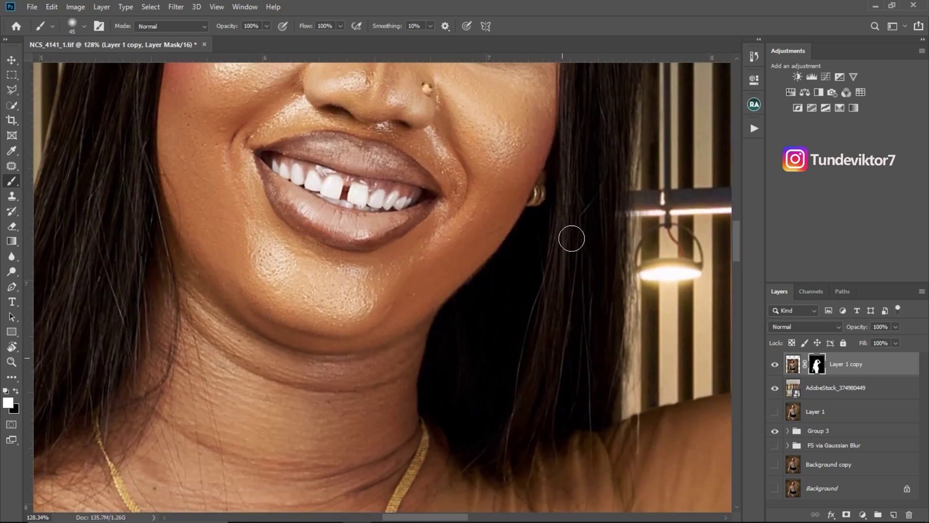
{"action": "key", "text": "z"}
{"action": "left_click_drag", "start_coordinate": [451, 316], "coordinate": [411, 290]}
{"action": "left_click_drag", "start_coordinate": [484, 341], "coordinate": [497, 269]}
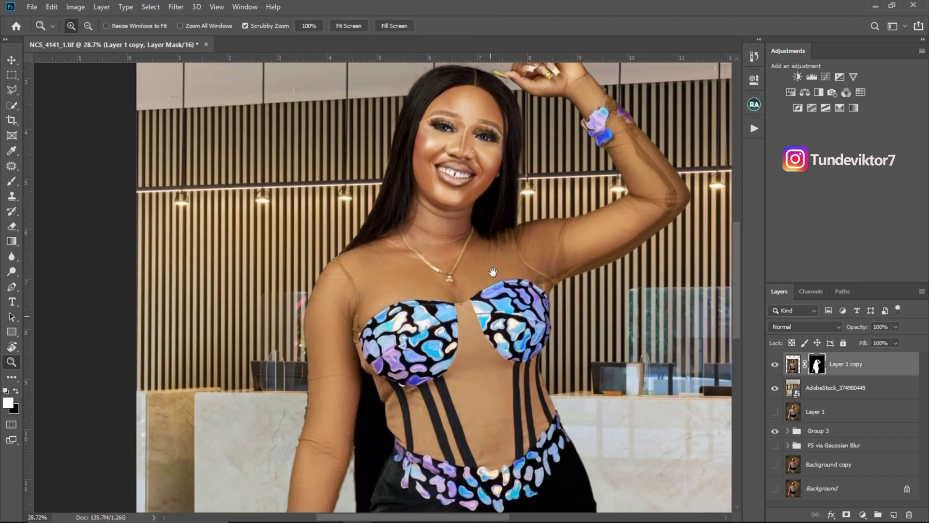
{"action": "left_click_drag", "start_coordinate": [498, 317], "coordinate": [463, 311]}
{"action": "left_click_drag", "start_coordinate": [498, 354], "coordinate": [467, 266]}
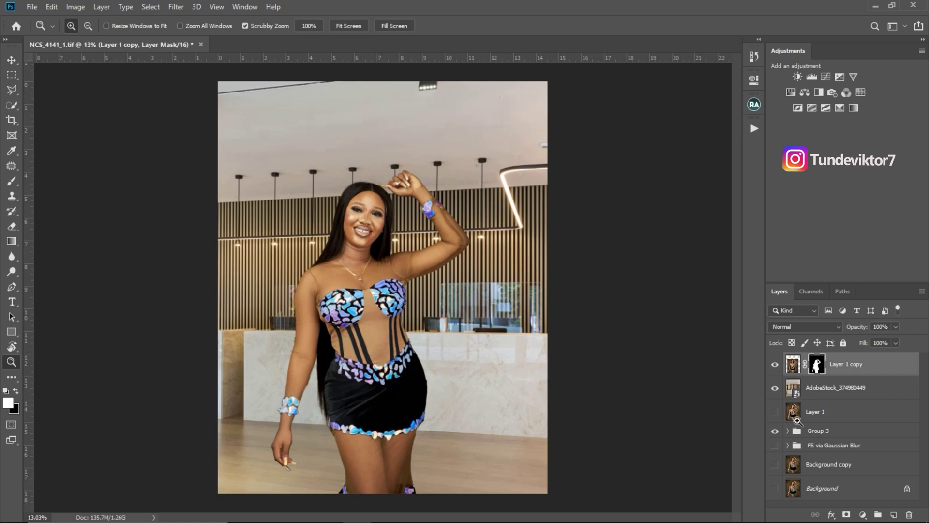
- Start a Tilt-Shift blur on the AdobeStock_374980449 background layer
{"action": "left_click", "coordinate": [794, 395]}
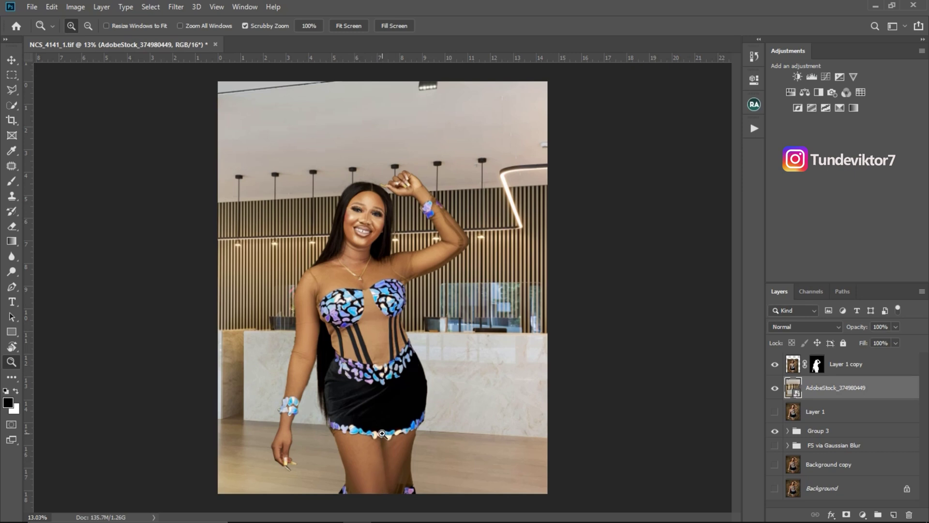
{"action": "left_click_drag", "start_coordinate": [616, 380], "coordinate": [604, 375]}
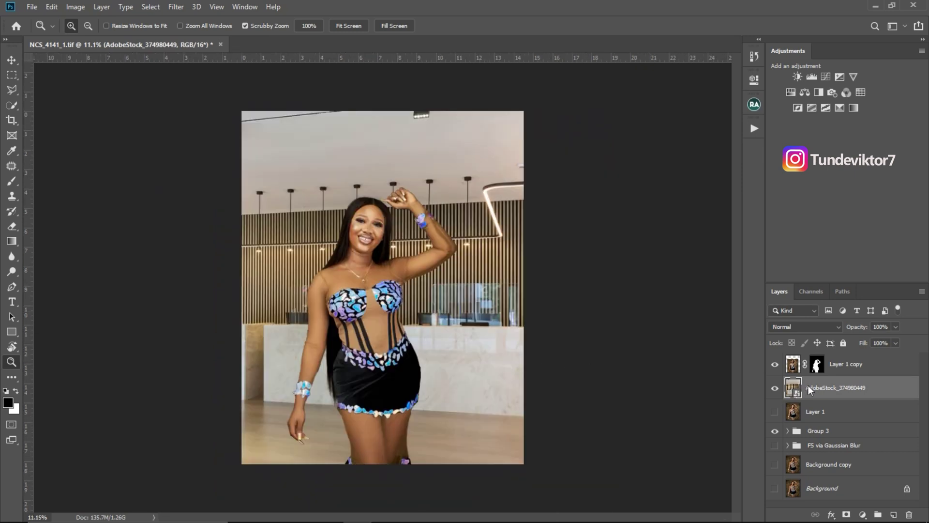
{"action": "left_click", "coordinate": [176, 7]}
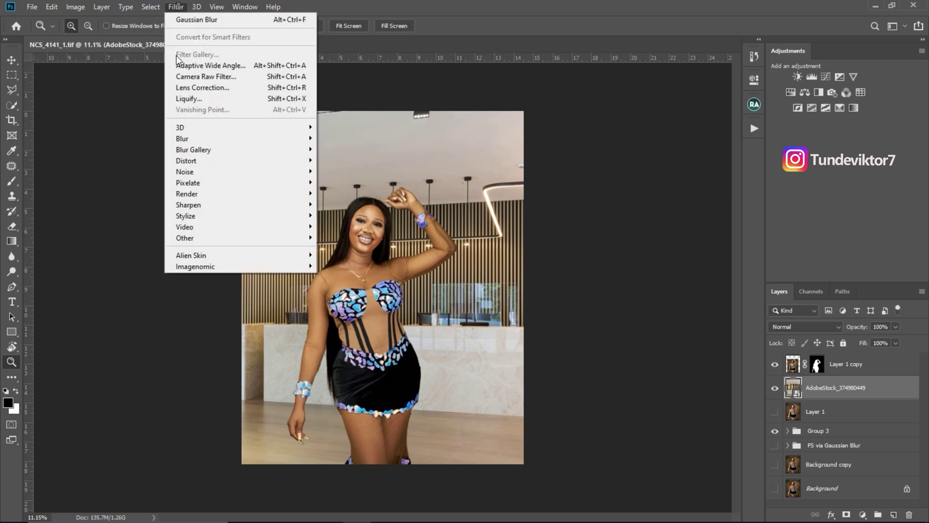
{"action": "mouse_move", "coordinate": [262, 154]}
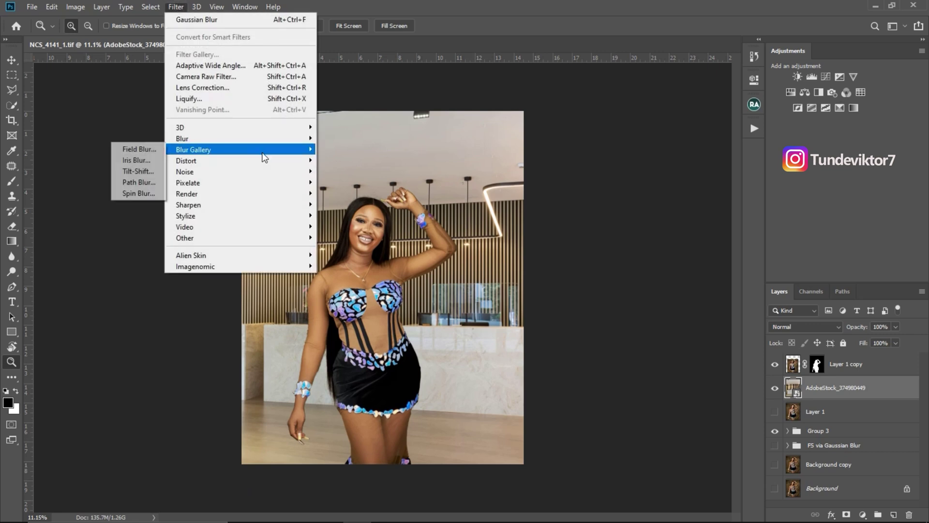
{"action": "left_click", "coordinate": [141, 173]}
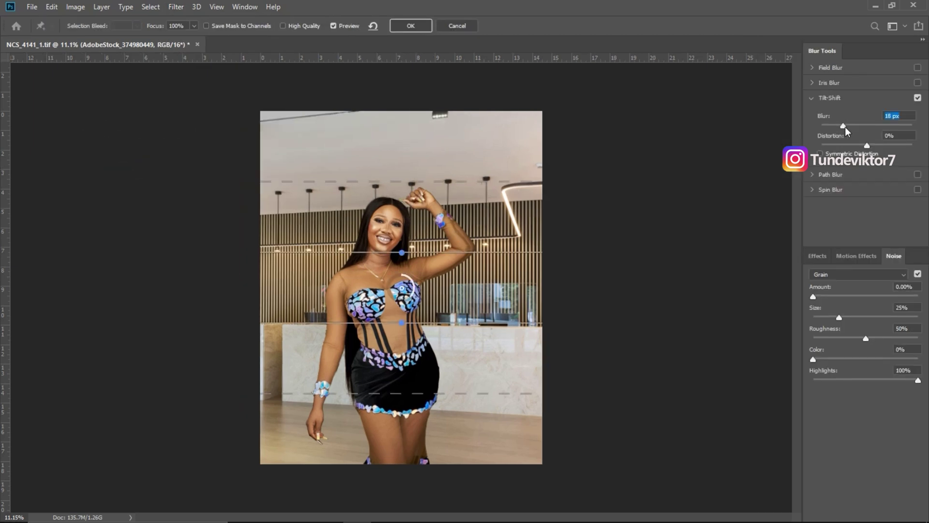
- Try a 302 px blur, centre the focus area on the woman's lower legs, and extend its upper transition line to her waist
{"action": "left_click_drag", "start_coordinate": [846, 129], "coordinate": [898, 127]}
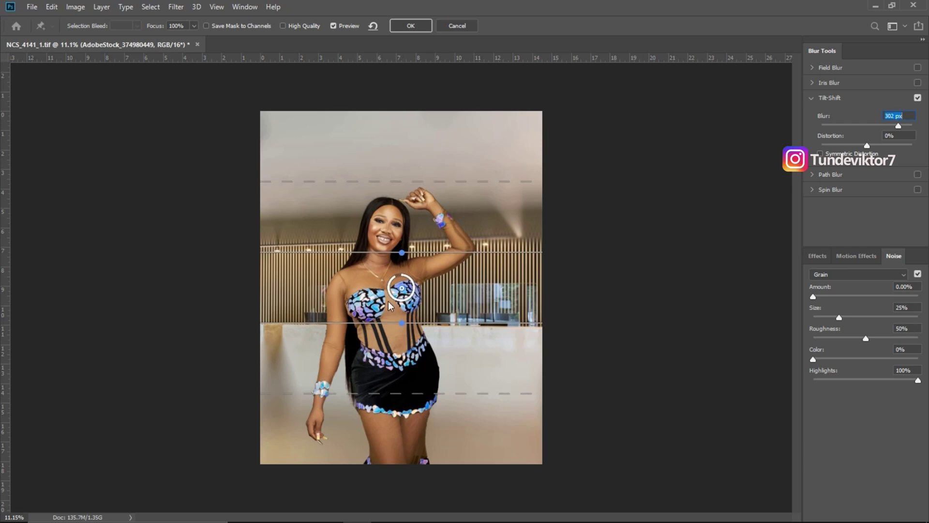
{"action": "left_click_drag", "start_coordinate": [402, 289], "coordinate": [399, 461]}
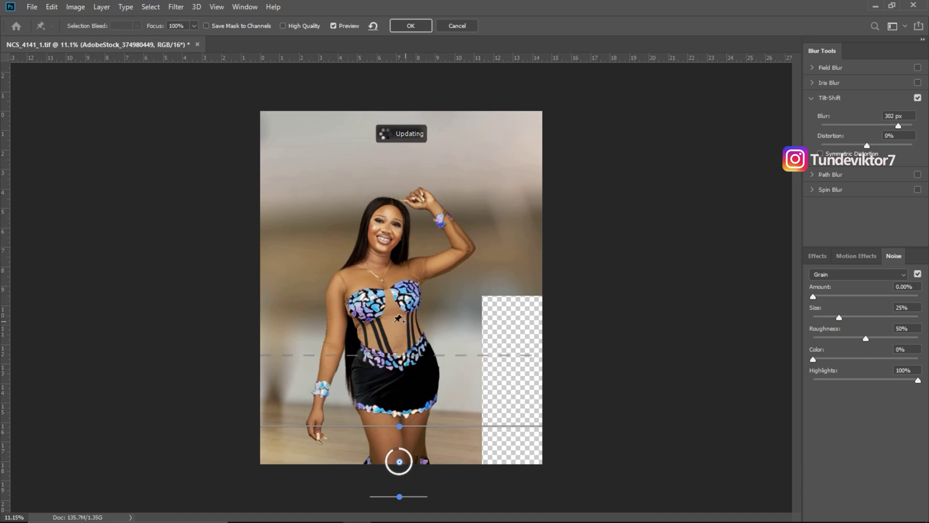
{"action": "left_click_drag", "start_coordinate": [396, 356], "coordinate": [397, 320]}
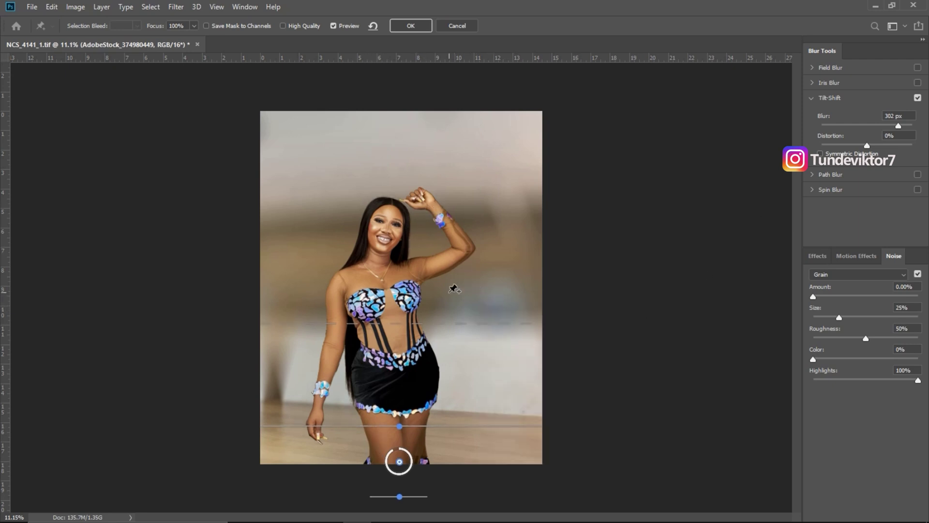
- Set the tilt-shift blur to 19 px, add grain with amount 6.63% and size 13%, enable High Quality, and apply it
{"action": "left_click_drag", "start_coordinate": [898, 127], "coordinate": [848, 130]}
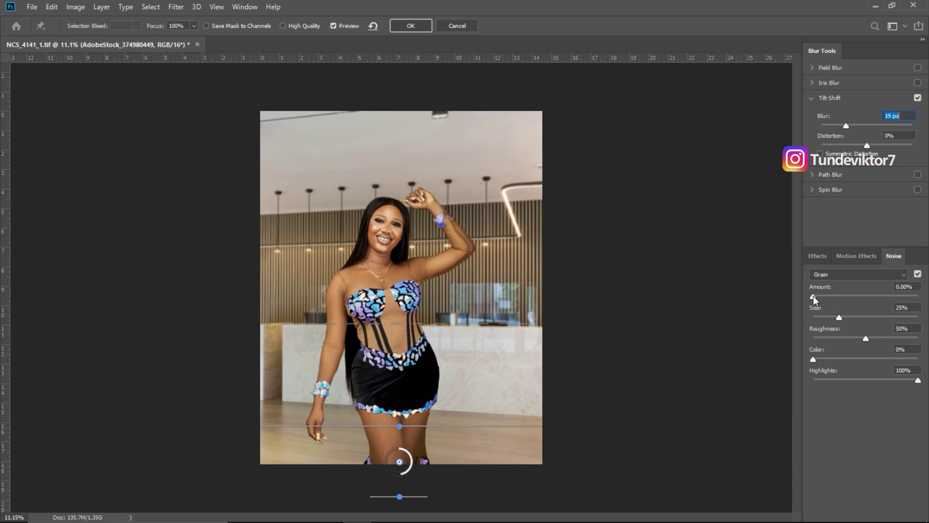
{"action": "left_click_drag", "start_coordinate": [816, 298], "coordinate": [829, 321]}
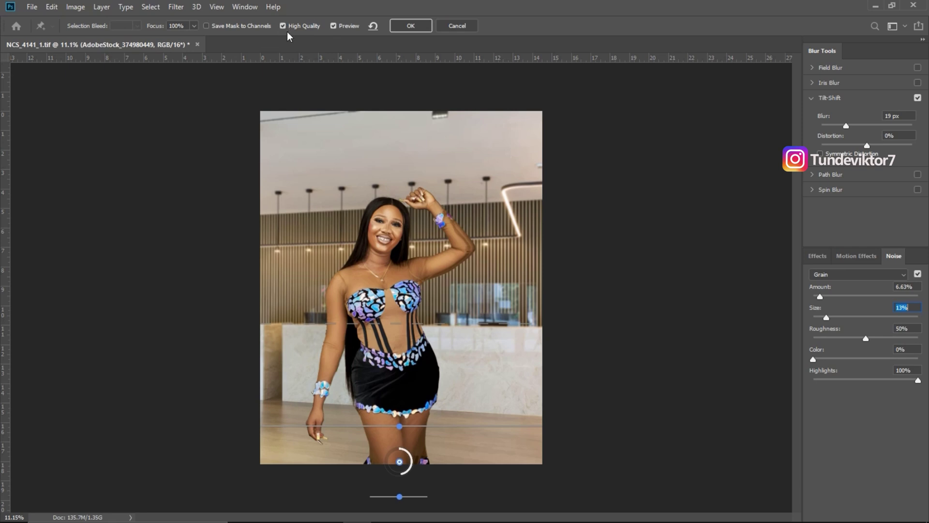
{"action": "left_click", "coordinate": [417, 28]}
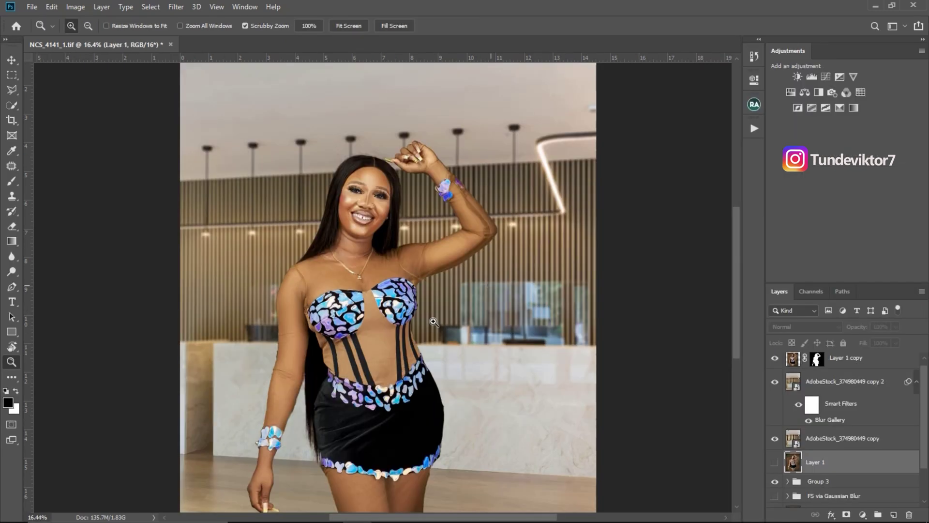
- Compare the lobby background with and without the blur by hiding and reshowing AdobeStock_374980449 copy 2
{"action": "scroll", "coordinate": [446, 317], "scroll_direction": "down", "scroll_amount": 1}
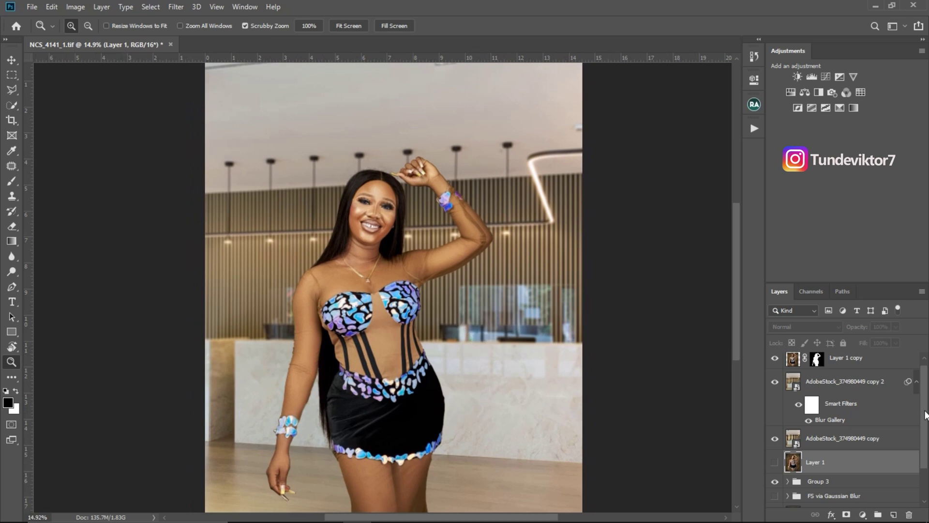
{"action": "left_click_drag", "start_coordinate": [925, 412], "coordinate": [925, 410]}
{"action": "left_click", "coordinate": [775, 383]}
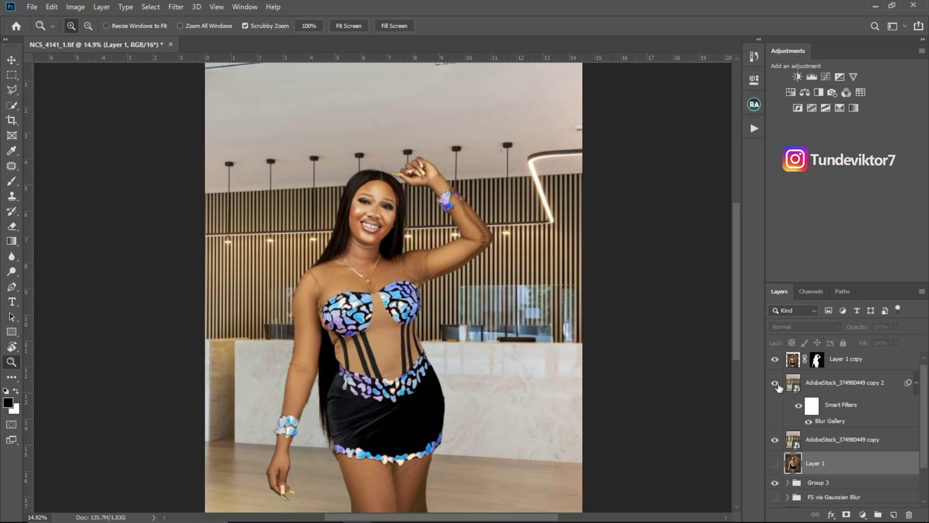
{"action": "left_click", "coordinate": [775, 384]}
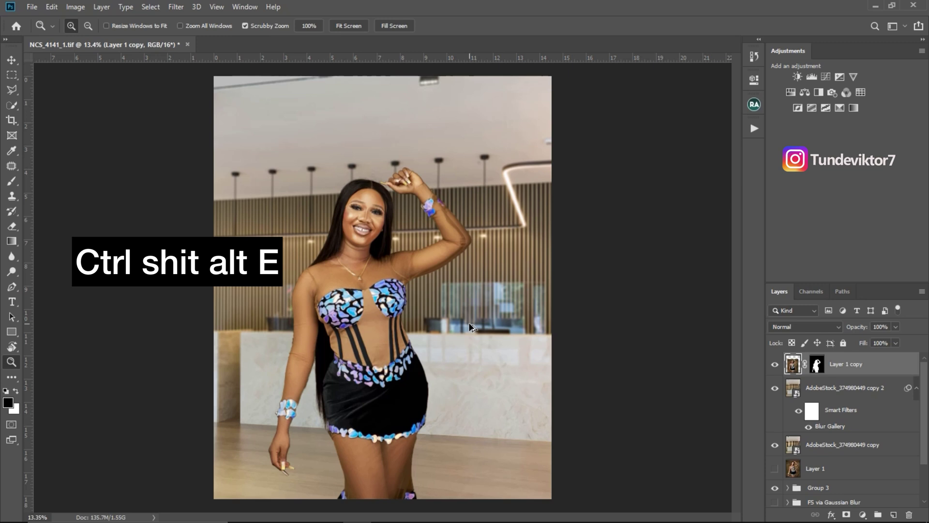
- Stamp all visible layers into a new top layer and open the Camera Raw Filter on it
{"action": "key", "text": "ctrl+shift+alt+e"}
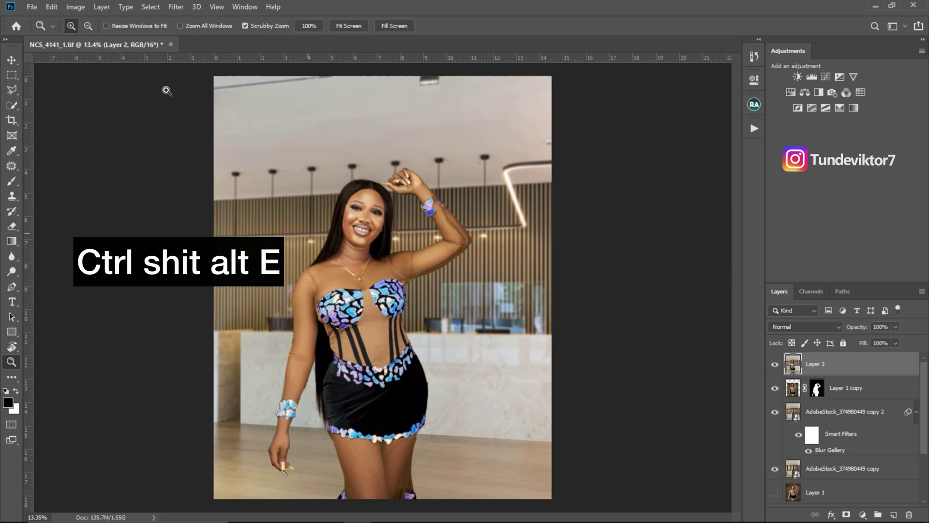
{"action": "left_click", "coordinate": [177, 7]}
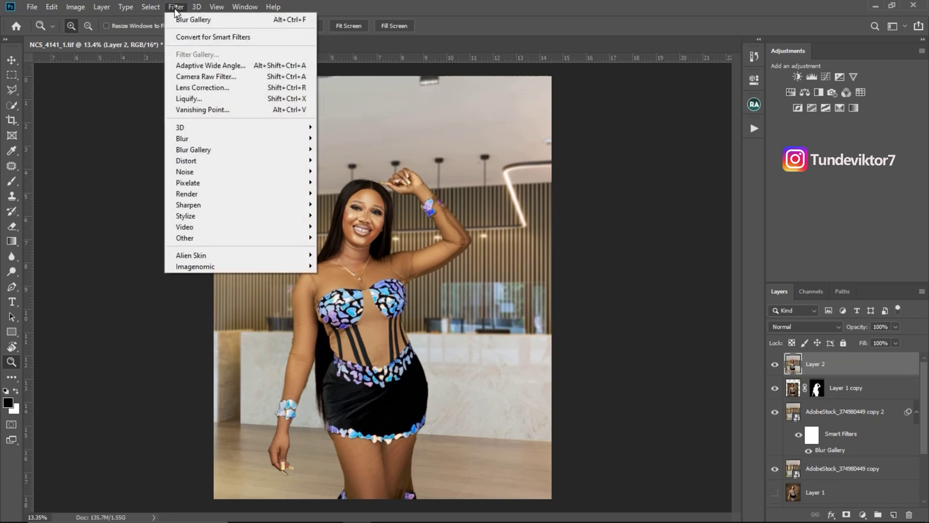
{"action": "left_click", "coordinate": [215, 76]}
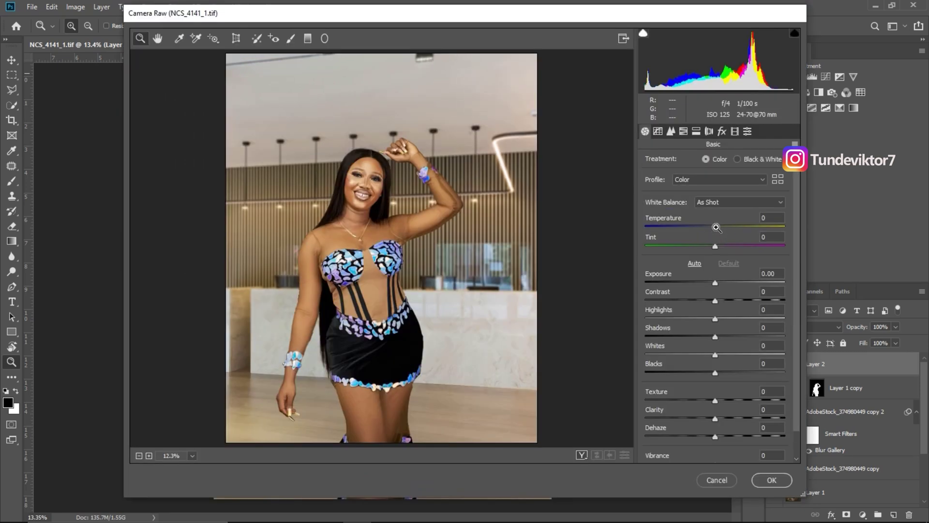
- Set the merged image's white balance to Temperature -6 and Tint +1
{"action": "left_click", "coordinate": [714, 227]}
{"action": "key", "text": "Down"}
{"action": "key", "text": "Down"}
{"action": "key", "text": "Down"}
{"action": "key", "text": "Down"}
{"action": "key", "text": "Down"}
{"action": "key", "text": "Down"}
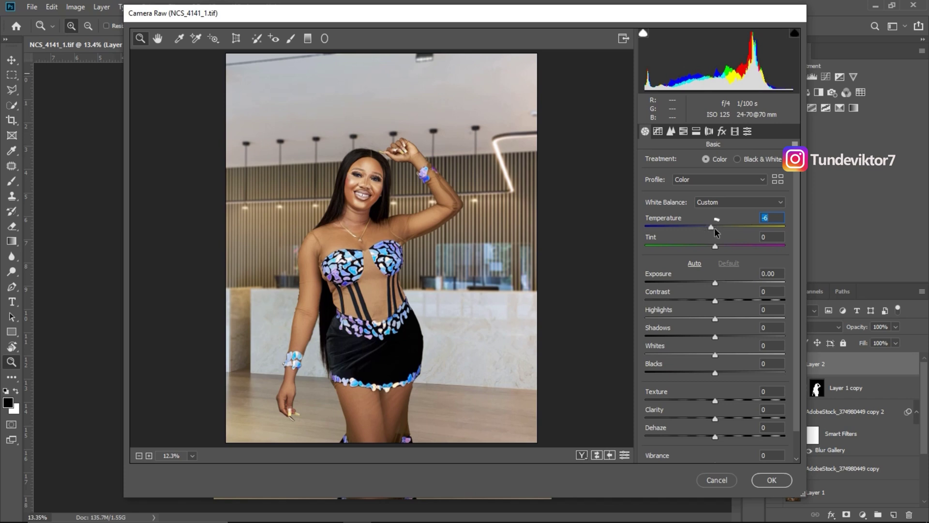
{"action": "left_click", "coordinate": [711, 227]}
{"action": "left_click", "coordinate": [717, 247]}
{"action": "left_click_drag", "start_coordinate": [718, 248], "coordinate": [715, 247]}
- Set Highlights to -27, Shadows to +14 and Blacks to -6, and apply the Camera Raw adjustments
{"action": "left_click_drag", "start_coordinate": [716, 318], "coordinate": [726, 340]}
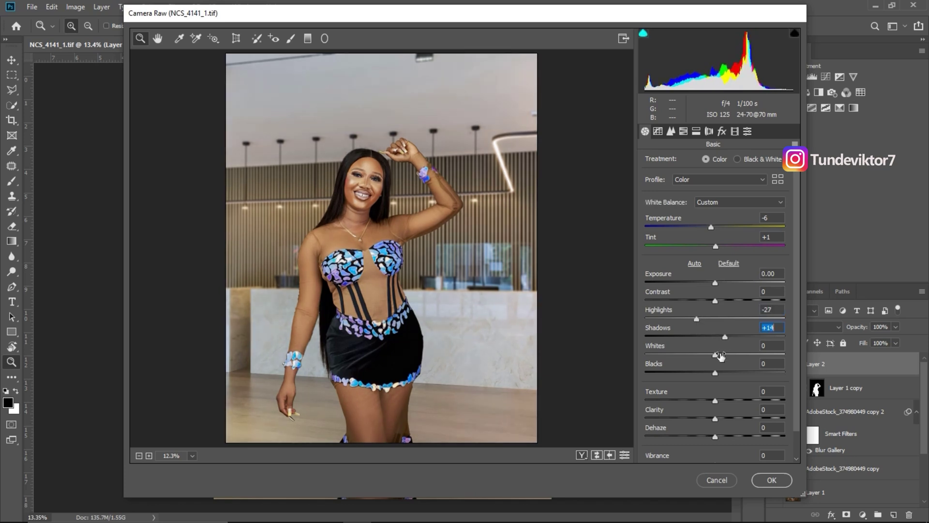
{"action": "left_click", "coordinate": [715, 373]}
{"action": "left_click_drag", "start_coordinate": [712, 374], "coordinate": [708, 374]}
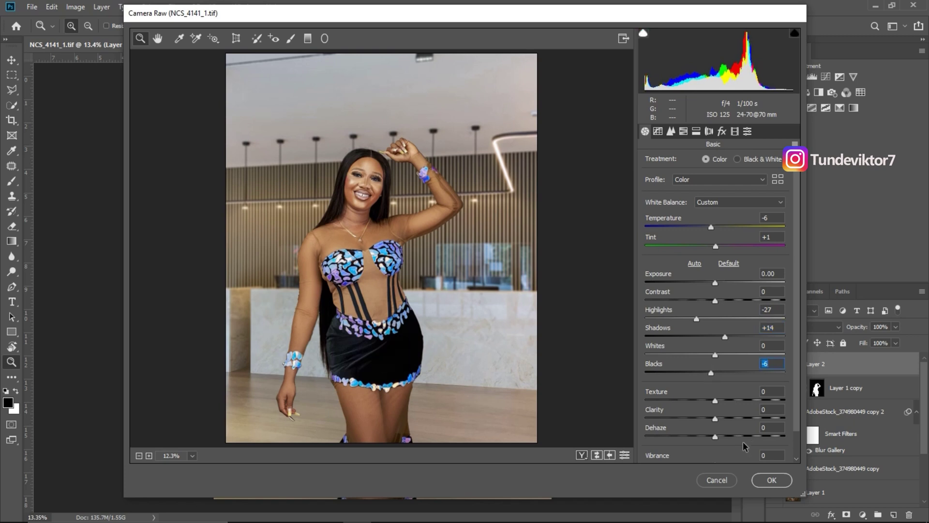
{"action": "left_click", "coordinate": [773, 480]}
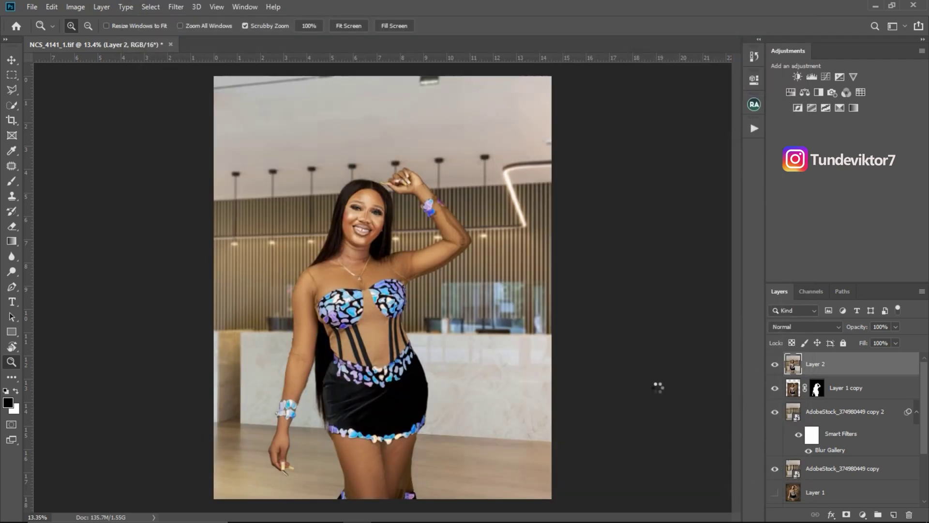
- Compare the image before and after the Camera Raw adjustments by hiding and reshowing Layer 2
{"action": "left_click", "coordinate": [774, 364]}
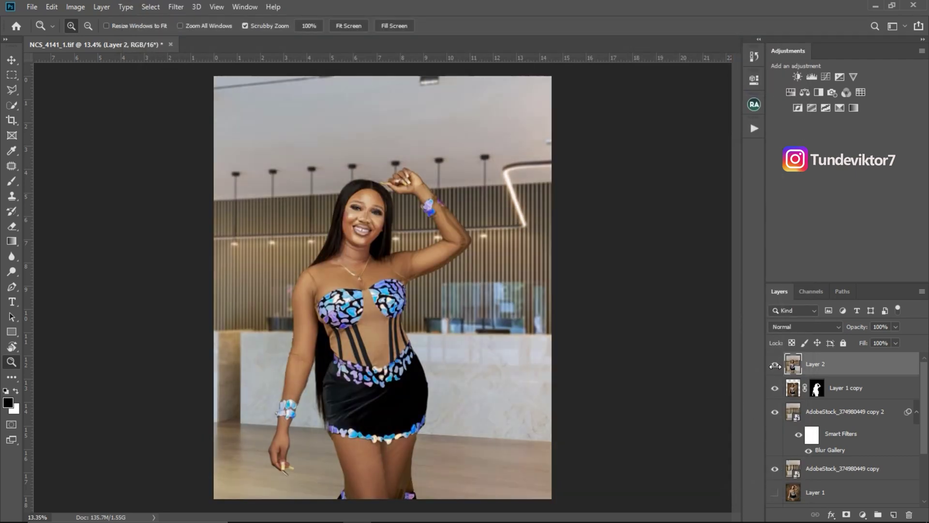
{"action": "left_click", "coordinate": [774, 364]}
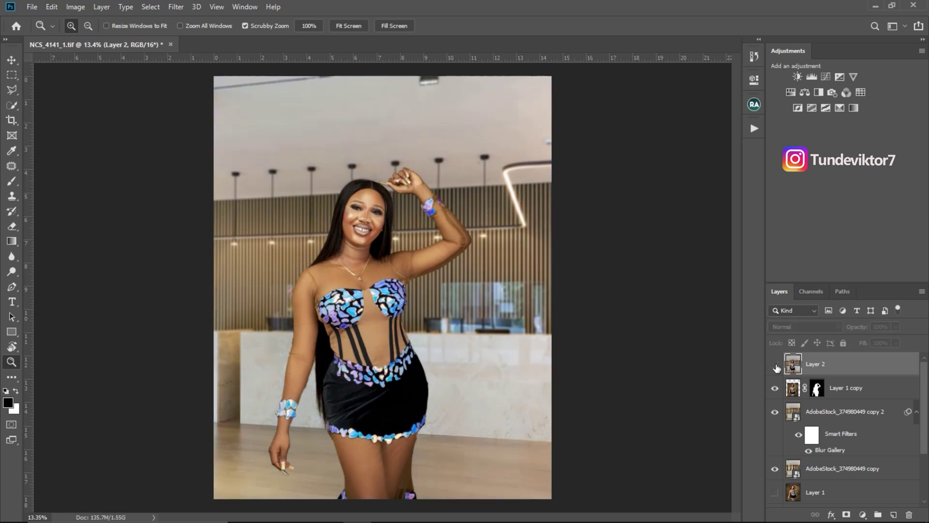
{"action": "left_click", "coordinate": [775, 366]}
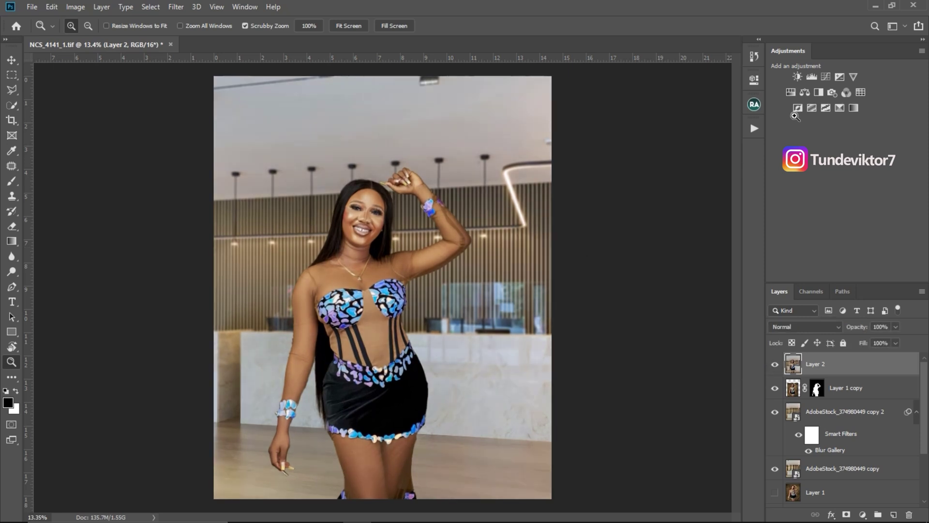
- Add a Photo Filter adjustment layer above Layer 2 using the Orange filter
{"action": "left_click", "coordinate": [832, 92]}
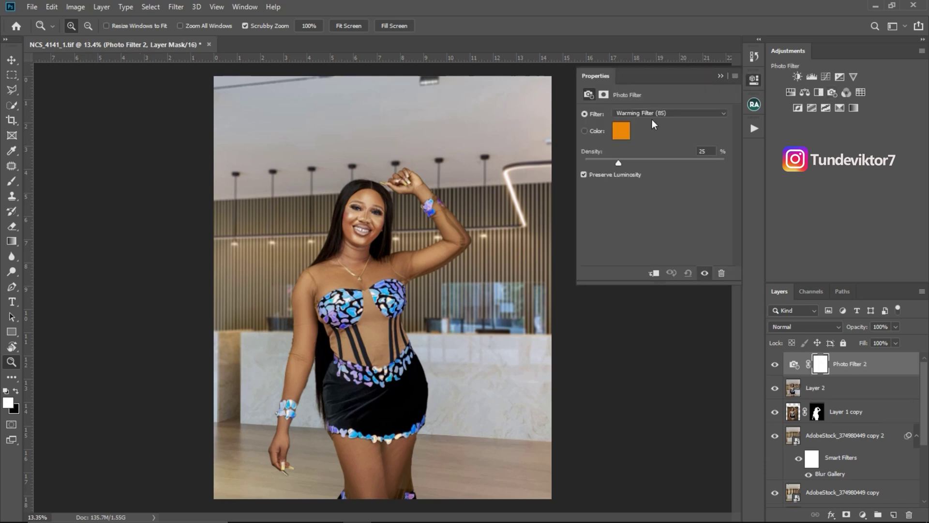
{"action": "left_click", "coordinate": [639, 114]}
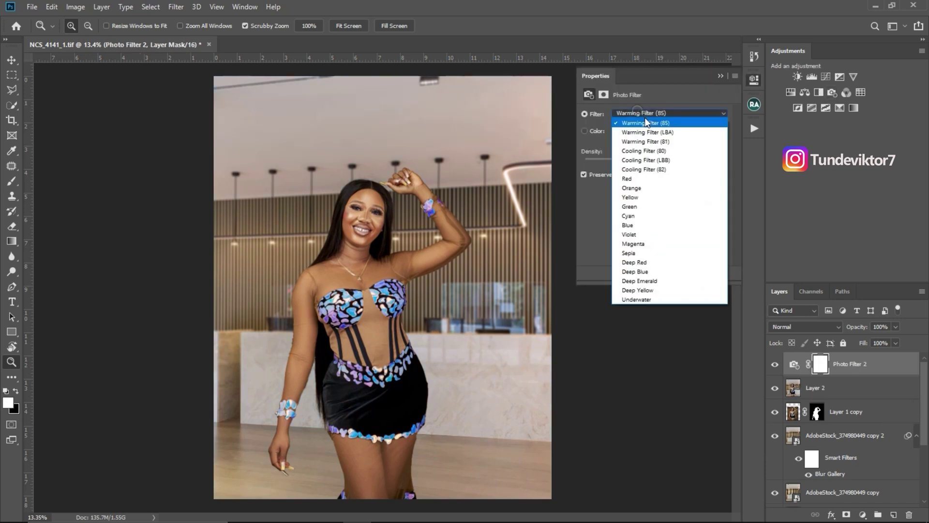
{"action": "left_click", "coordinate": [639, 191]}
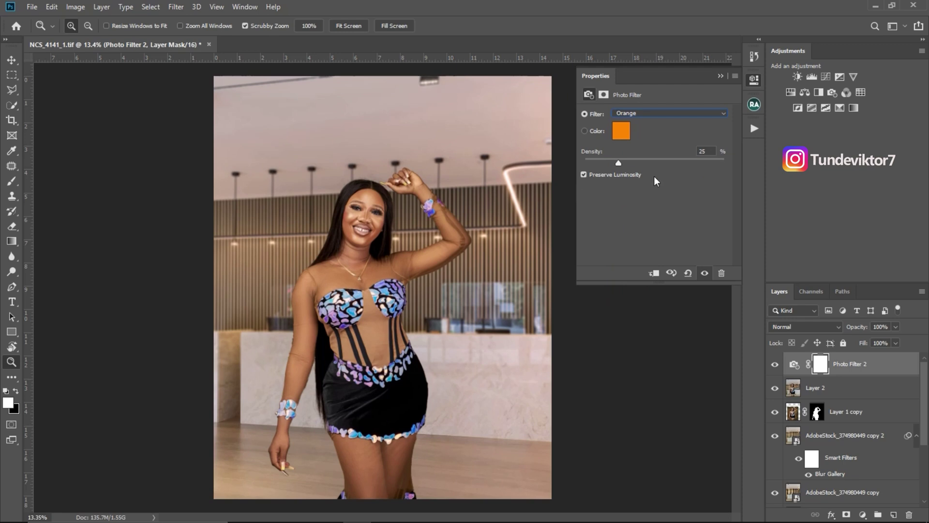
{"action": "left_click", "coordinate": [721, 76]}
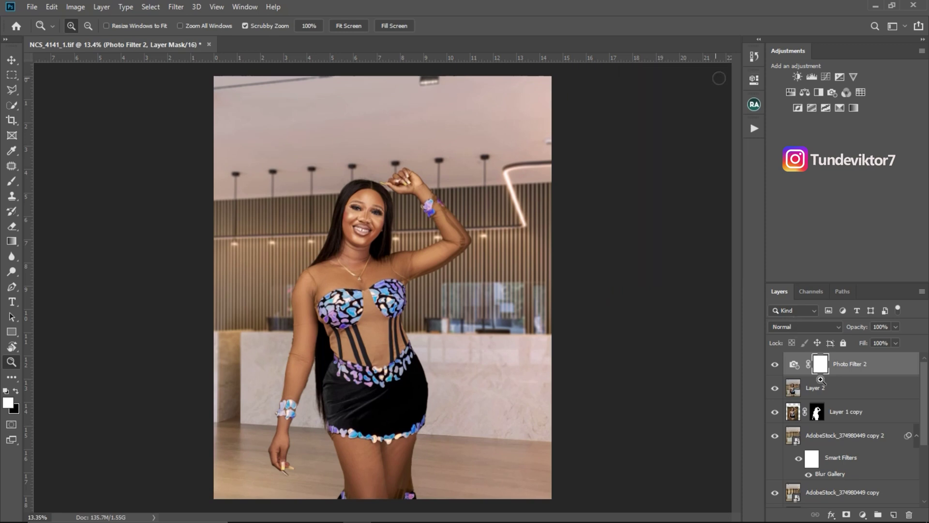
- Compare the composite with and without the orange photo filter, and view the woman more closely
{"action": "left_click", "coordinate": [776, 367]}
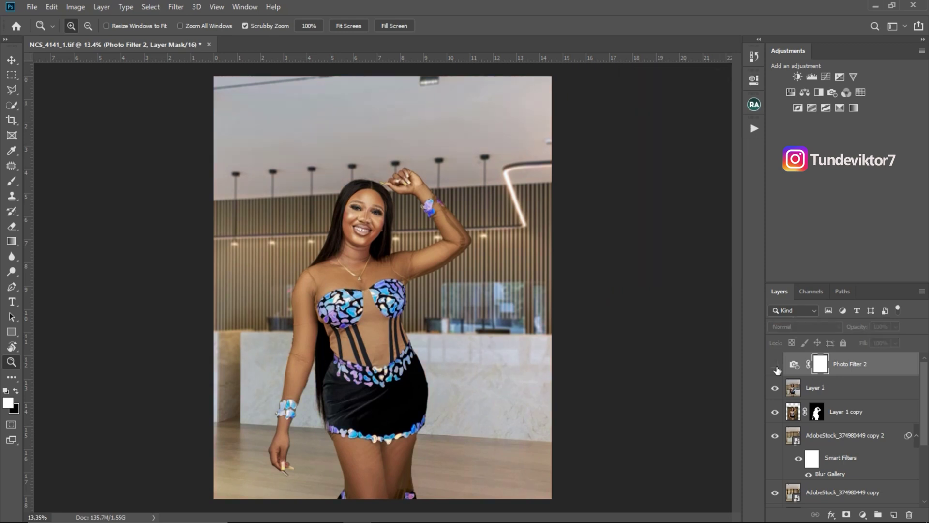
{"action": "left_click", "coordinate": [776, 368]}
{"action": "left_click_drag", "start_coordinate": [457, 328], "coordinate": [472, 330]}
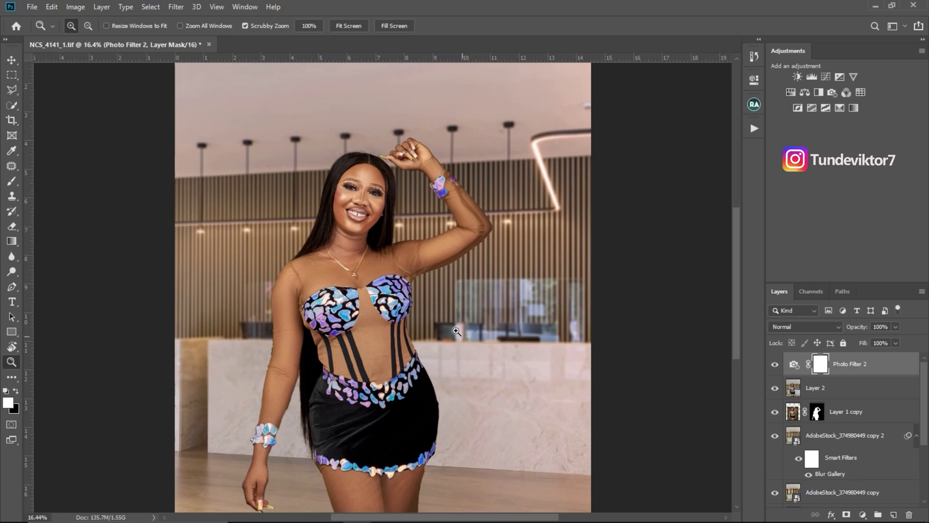